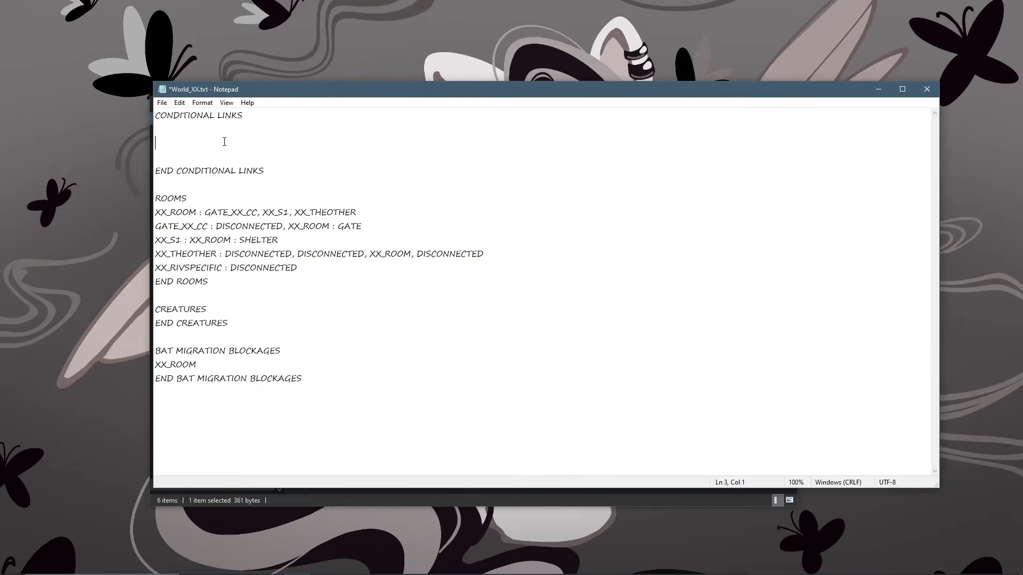
Start a conditional link on the empty line under CONDITIONAL LINKS with "Rivulet : XX_THEOTHER :"
{"action": "type", "text": "Rivulet :"}
{"action": "left_click_drag", "start_coordinate": [217, 255], "coordinate": [151, 250]}
{"action": "key", "text": "ctrl+c"}
{"action": "left_click", "coordinate": [211, 143]}
{"action": "key", "text": "ctrl+v"}
{"action": "type", "text": ":"}
{"action": "left_click_drag", "start_coordinate": [225, 254], "coordinate": [489, 255]}
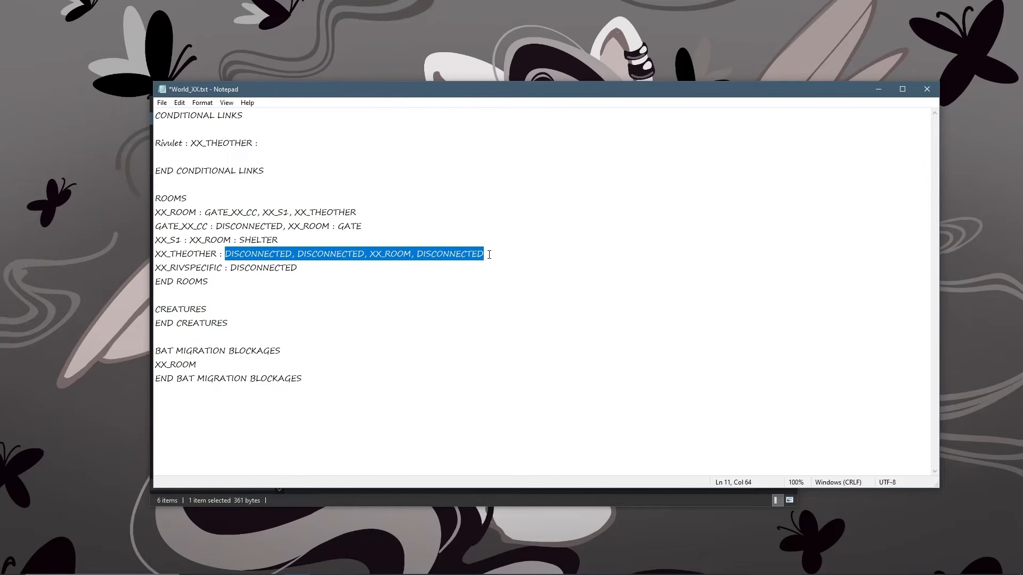
{"action": "left_click", "coordinate": [489, 254]}
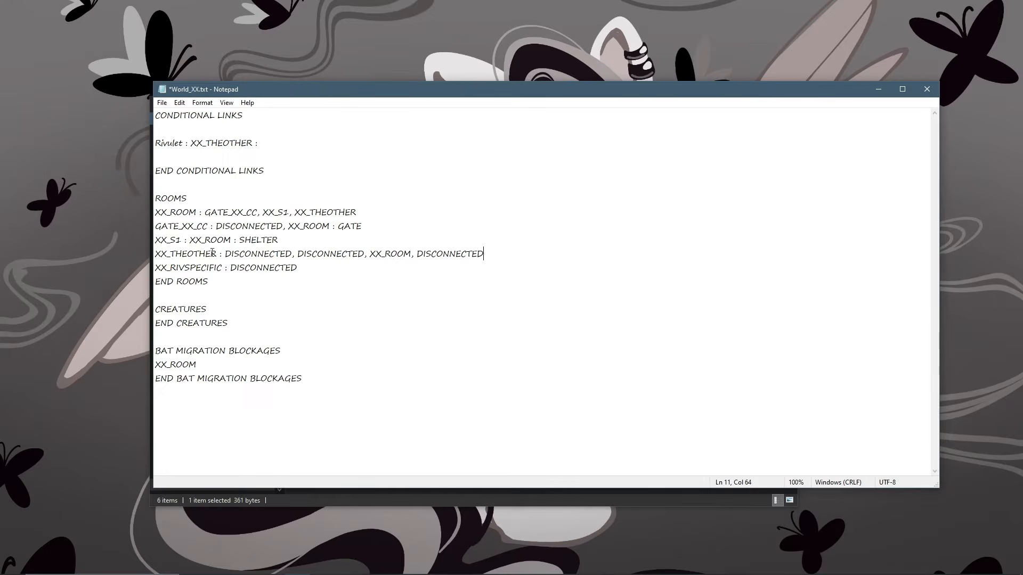
Add 1 to the Rivulet link as the number for XX_THEOTHER's first DISCONNECTED entry
{"action": "left_click_drag", "start_coordinate": [224, 254], "coordinate": [292, 255]}
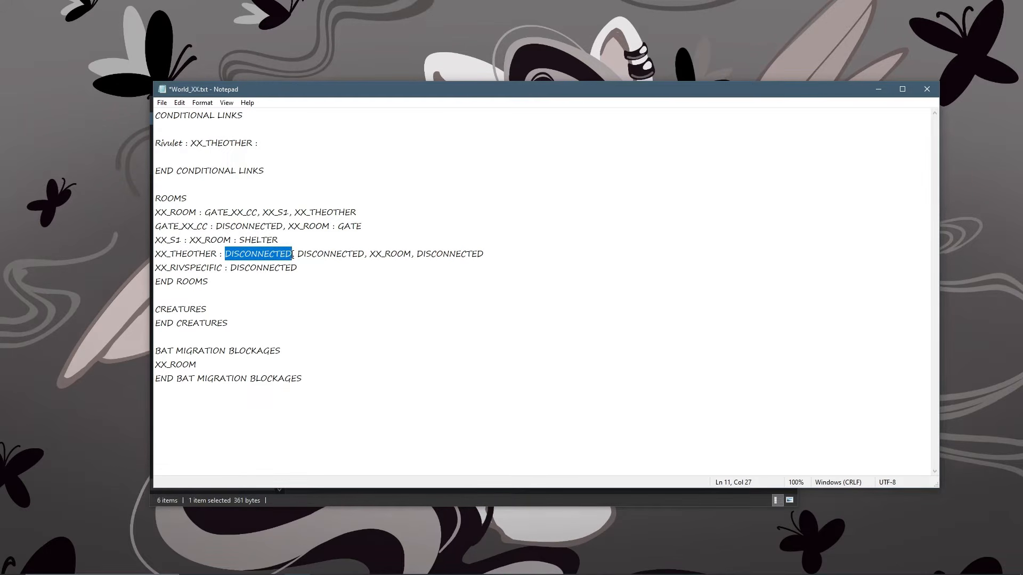
{"action": "left_click", "coordinate": [278, 143]}
{"action": "type", "text": "1"}
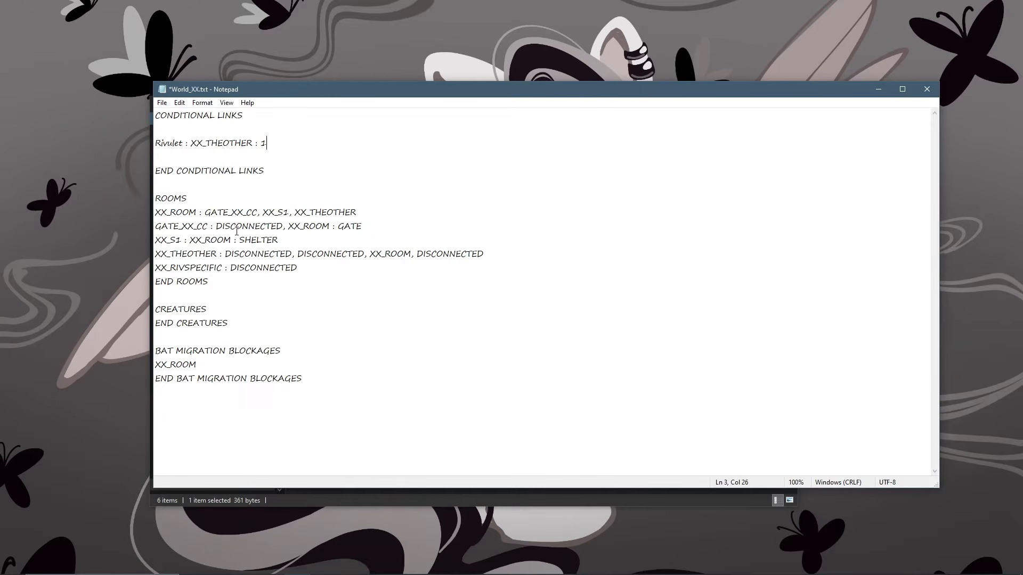
Change the Rivulet link's connection number to 2, for XX_THEOTHER's second DISCONNECTED entry
{"action": "left_click_drag", "start_coordinate": [296, 254], "coordinate": [366, 260]}
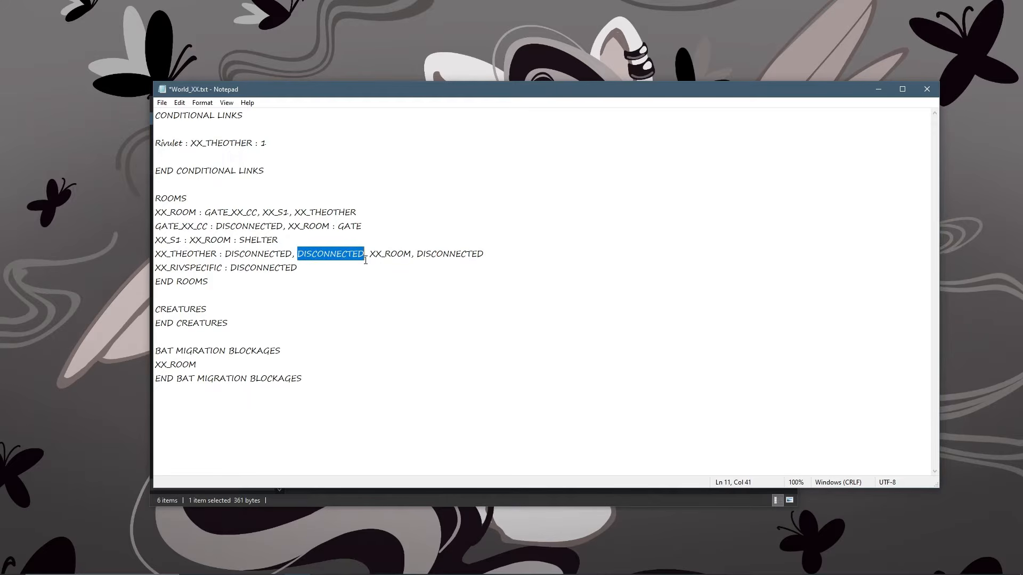
{"action": "left_click_drag", "start_coordinate": [269, 143], "coordinate": [261, 143]}
{"action": "type", "text": "2"}
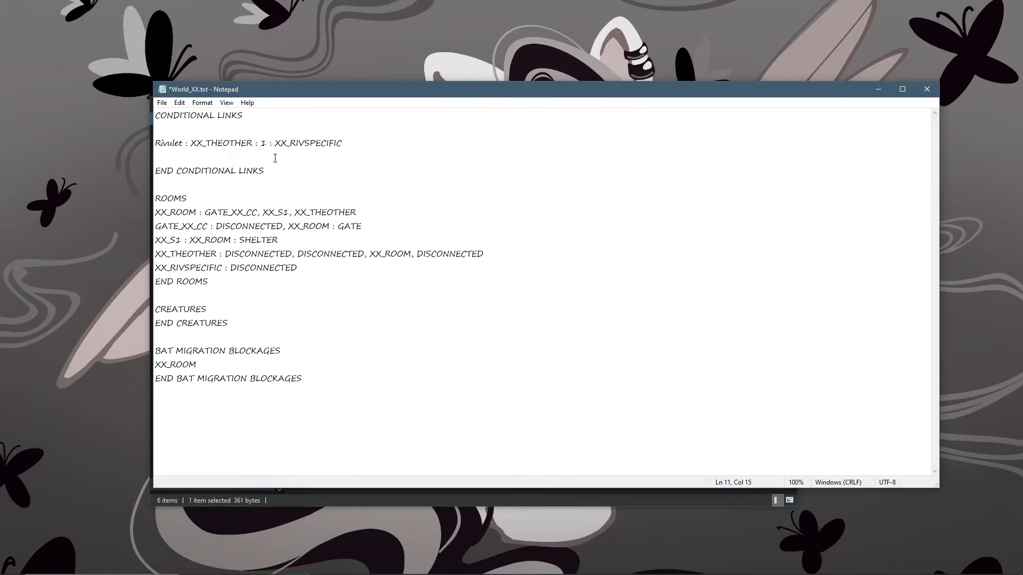
{"action": "left_click_drag", "start_coordinate": [261, 143], "coordinate": [267, 143]}
{"action": "left_click_drag", "start_coordinate": [370, 254], "coordinate": [412, 254]}
{"action": "left_click_drag", "start_coordinate": [483, 254], "coordinate": [418, 256]}
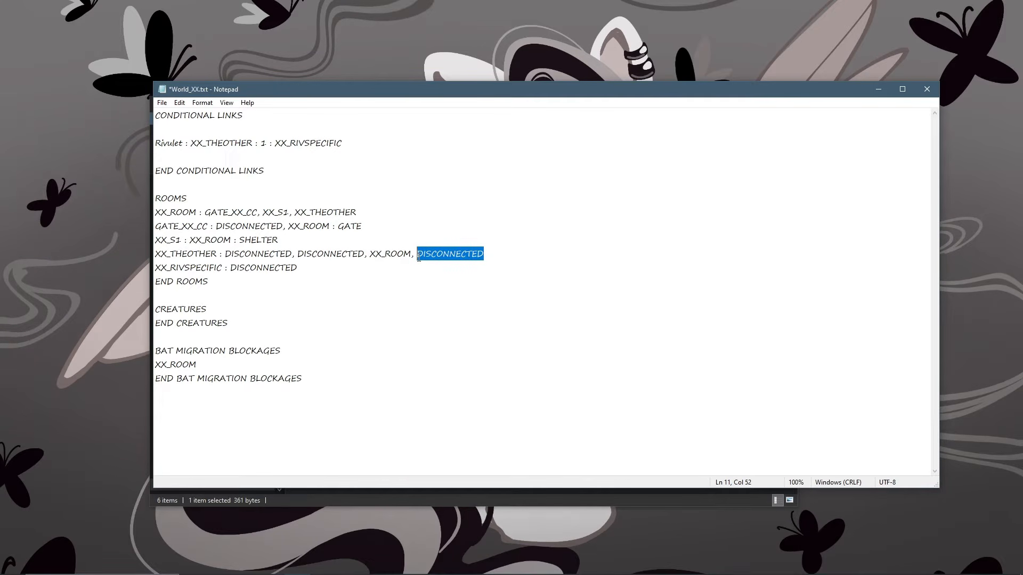
{"action": "left_click_drag", "start_coordinate": [223, 256], "coordinate": [487, 256]}
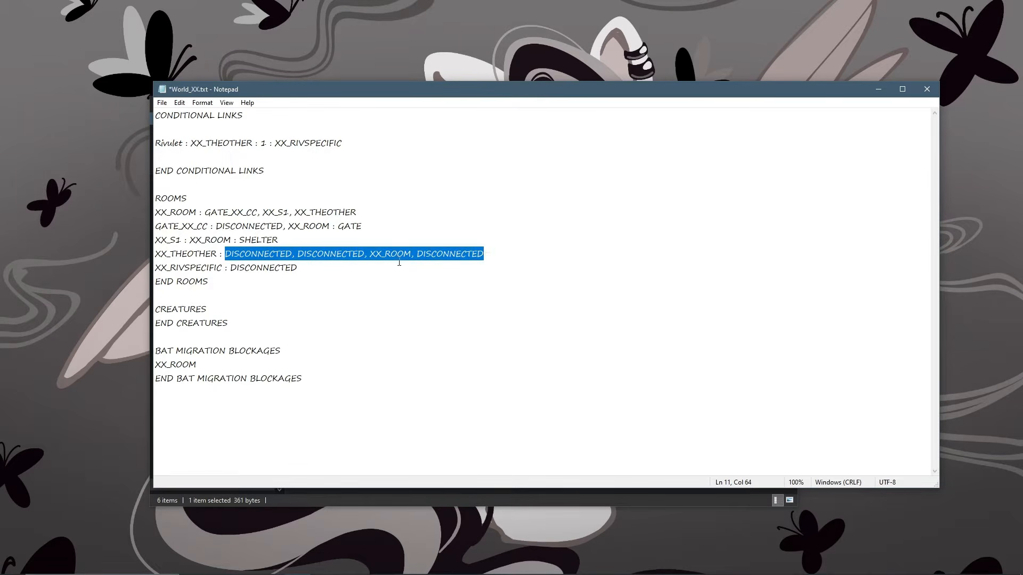
{"action": "left_click_drag", "start_coordinate": [225, 254], "coordinate": [485, 254]}
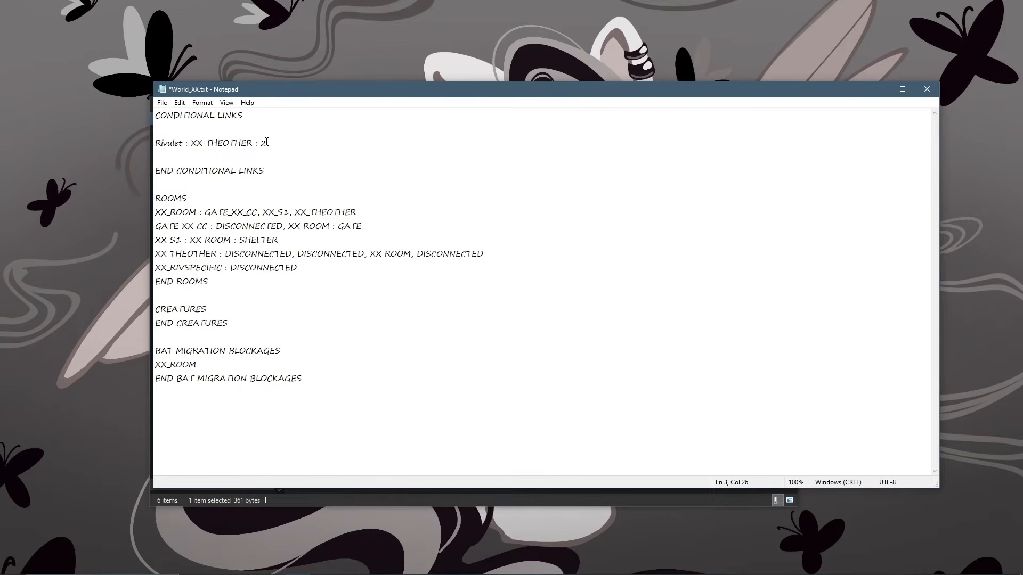
Set the Rivulet link's connection number to 1 and complete the line with ": XX_RIVSPECIFIC" as the target room
{"action": "double_click", "coordinate": [265, 143]}
{"action": "type", "text": "1"}
{"action": "left_click_drag", "start_coordinate": [229, 255], "coordinate": [152, 253]}
{"action": "left_click", "coordinate": [222, 254]}
{"action": "left_click", "coordinate": [299, 142]}
{"action": "left_click_drag", "start_coordinate": [222, 268], "coordinate": [152, 269]}
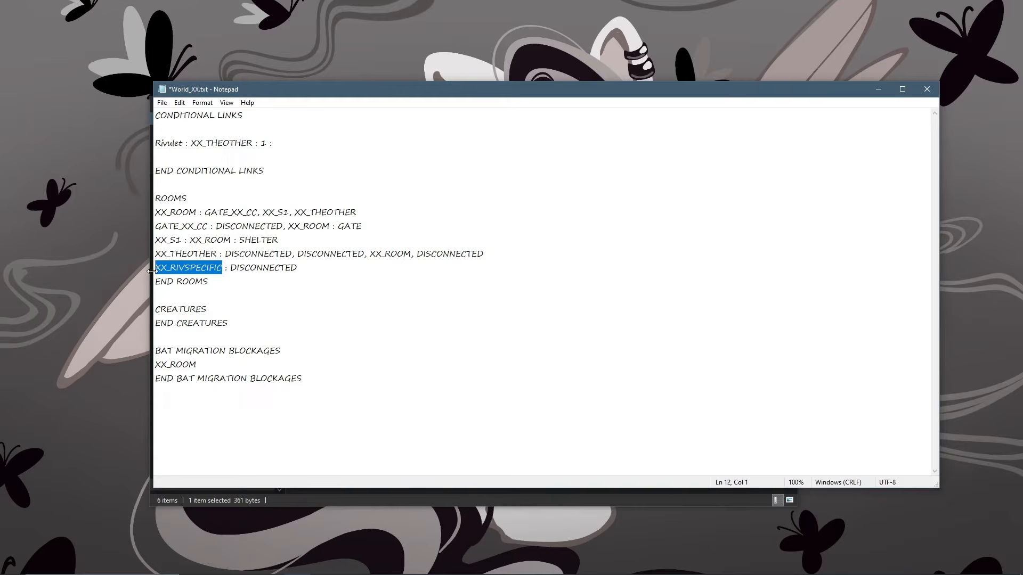
{"action": "key", "text": "ctrl+c"}
{"action": "left_click", "coordinate": [292, 144]}
{"action": "key", "text": "ctrl+v"}
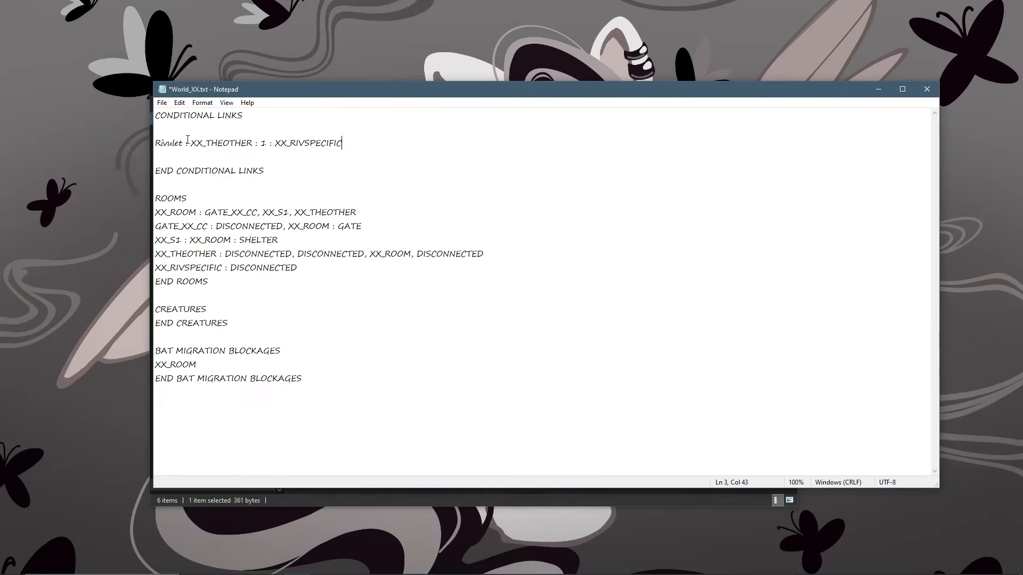
Duplicate the finished Rivulet conditional link on the line directly below it
{"action": "left_click_drag", "start_coordinate": [182, 142], "coordinate": [253, 145]}
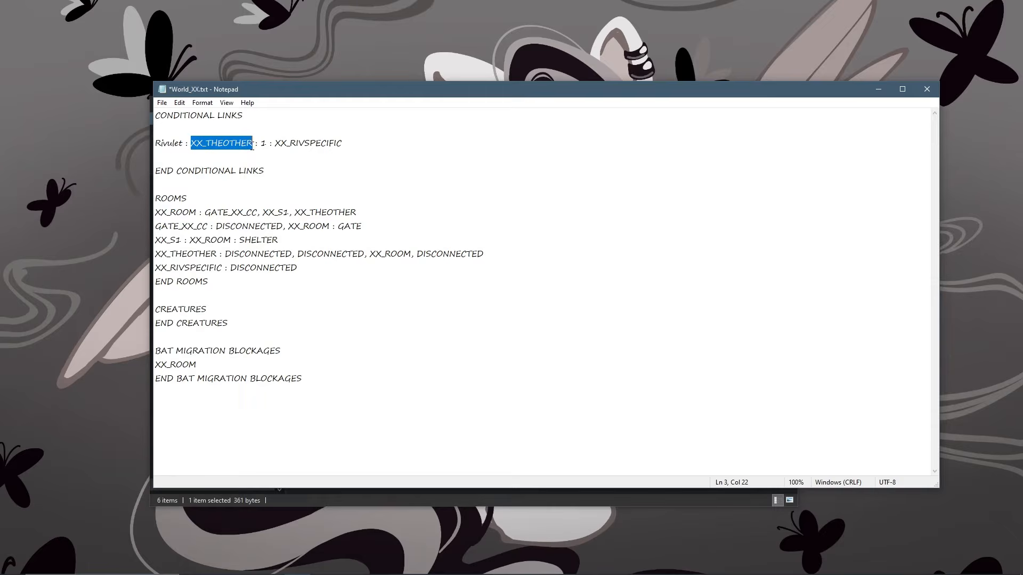
{"action": "double_click", "coordinate": [263, 143]}
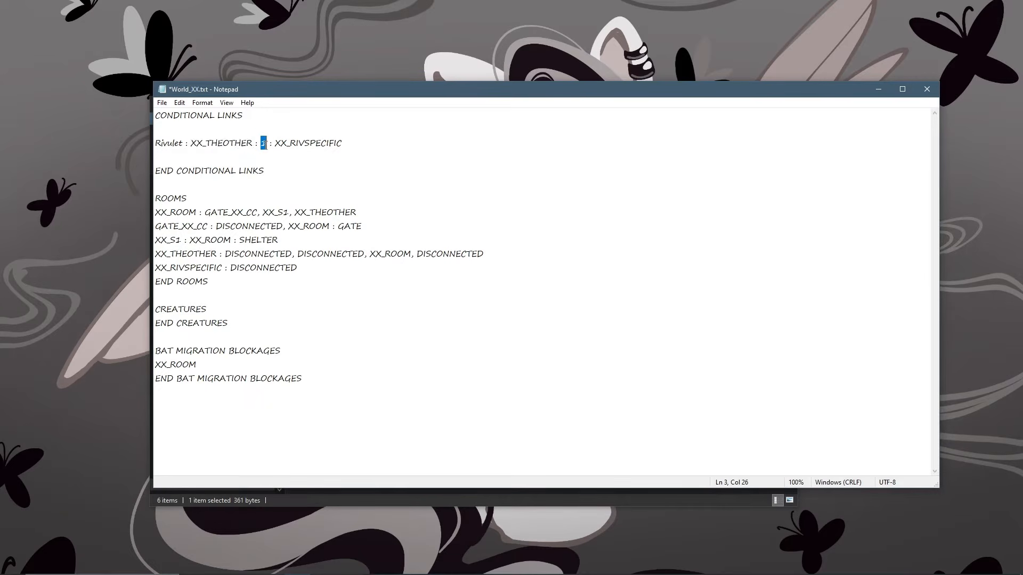
{"action": "left_click_drag", "start_coordinate": [224, 254], "coordinate": [292, 253]}
{"action": "left_click_drag", "start_coordinate": [274, 143], "coordinate": [350, 134]}
{"action": "key", "text": "ctrl+c"}
{"action": "key", "text": "Right"}
{"action": "key", "text": "ctrl+v"}
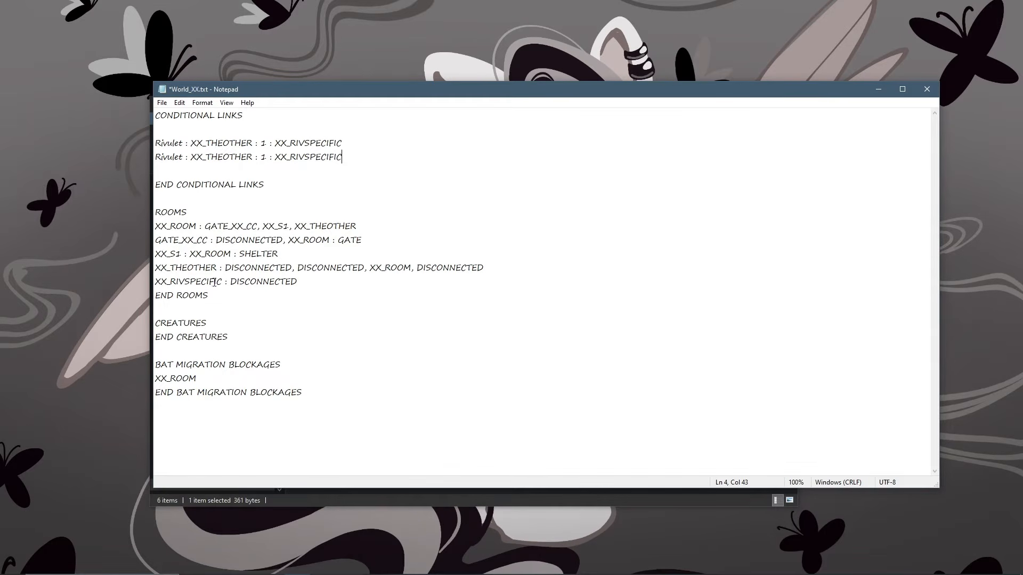
Change the duplicated line to "Rivulet : XX_RIVSPECIFIC : 1 : XX_THEOTHER" and save the file
{"action": "left_click_drag", "start_coordinate": [222, 281], "coordinate": [155, 282]}
{"action": "key", "text": "ctrl+c"}
{"action": "left_click_drag", "start_coordinate": [255, 157], "coordinate": [191, 157]}
{"action": "key", "text": "ctrl+v"}
{"action": "left_click_drag", "start_coordinate": [262, 157], "coordinate": [273, 157]}
{"action": "left_click_drag", "start_coordinate": [297, 281], "coordinate": [156, 268]}
{"action": "key", "text": "ctrl+c"}
{"action": "left_click_drag", "start_coordinate": [375, 156], "coordinate": [276, 158]}
{"action": "key", "text": "ctrl+v"}
{"action": "key", "text": "ctrl+s"}
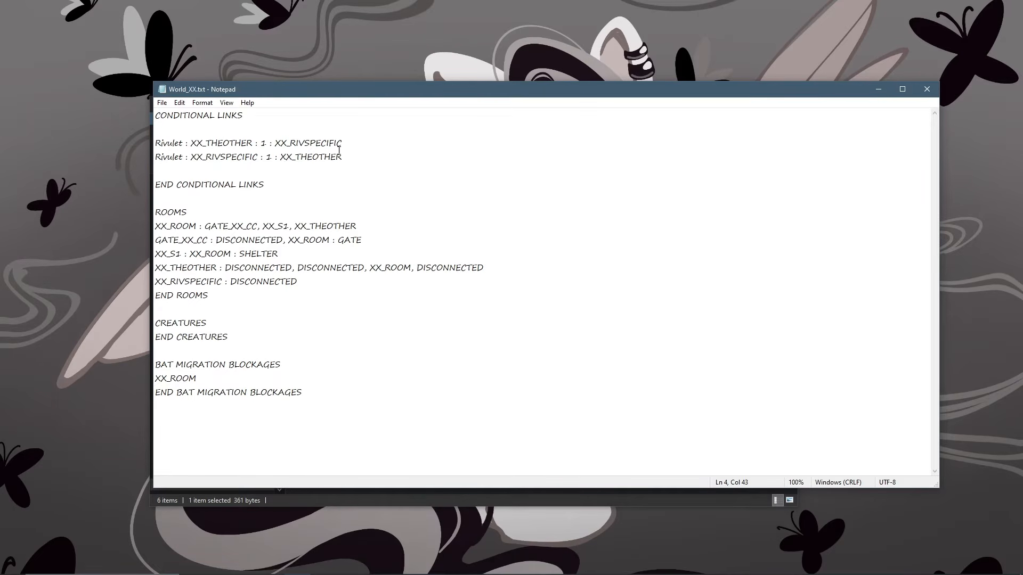
Switch to Rain World, continue the yellow slugcat's save, and move from XX_ROOM into XX_THEOTHER to check its exits
{"action": "left_click", "coordinate": [562, 564]}
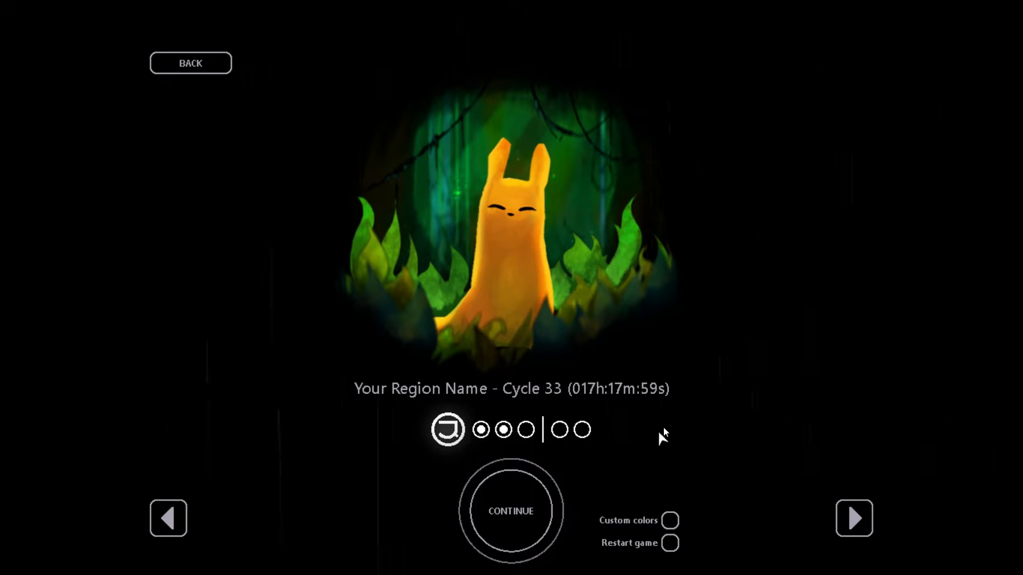
{"action": "left_click", "coordinate": [512, 512]}
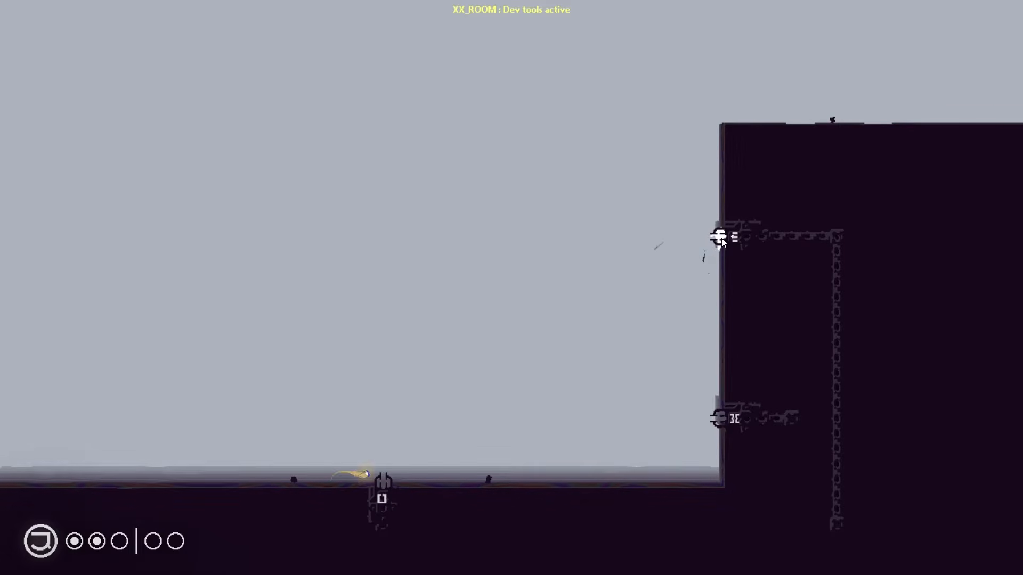
{"action": "key", "text": "Left"}
{"action": "key", "text": "Up"}
{"action": "key", "text": "Up"}
{"action": "key", "text": "Up"}
{"action": "key", "text": "Down"}
{"action": "key", "text": "Left"}
{"action": "key", "text": "z"}
{"action": "key", "text": "z"}
{"action": "key", "text": "Down"}
{"action": "key", "text": "Right"}
{"action": "key", "text": "z"}
{"action": "key", "text": "Right"}
{"action": "key", "text": "z"}
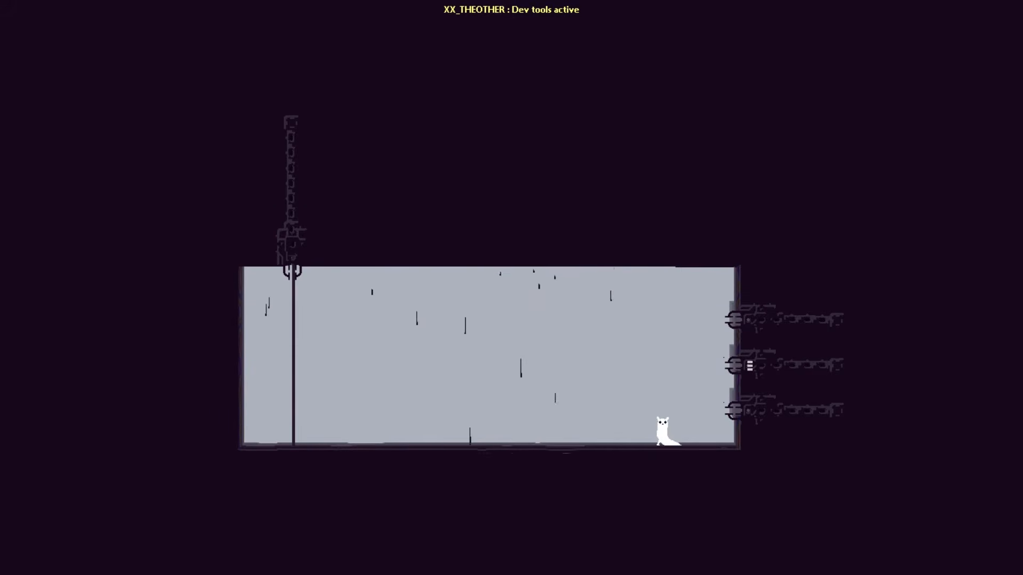
Leave the yellow slugcat's run and continue Rivulet's save in Your Region Name
{"action": "key", "text": "Escape"}
{"action": "left_click", "coordinate": [825, 554]}
{"action": "left_click", "coordinate": [902, 558]}
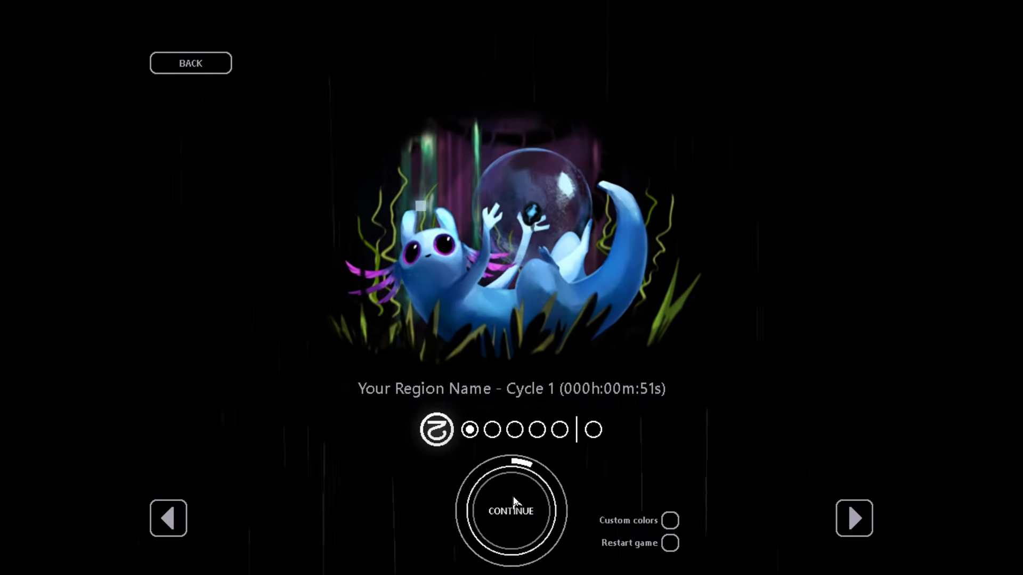
{"action": "left_click", "coordinate": [514, 493]}
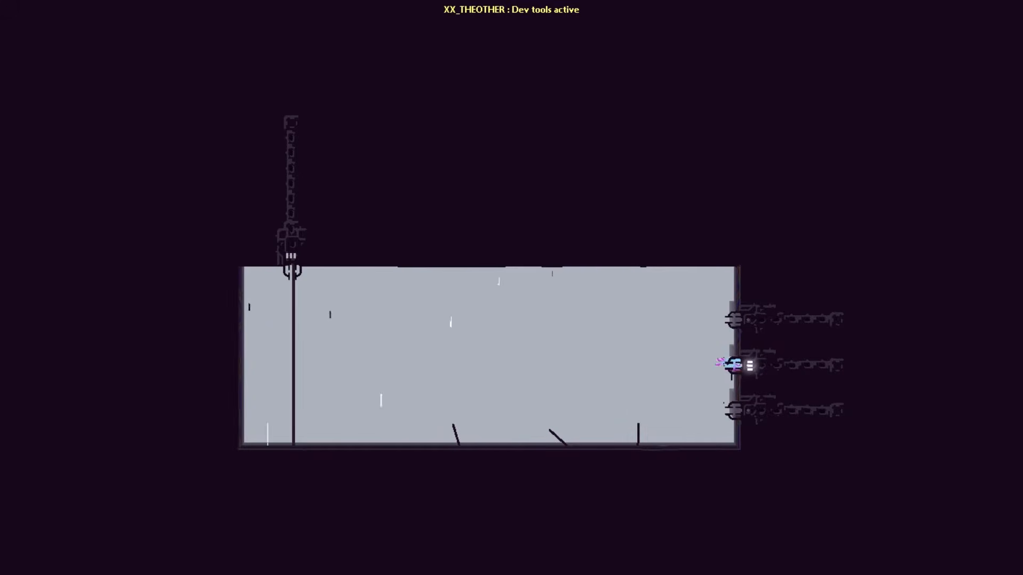
Take Rivulet through XX_THEOTHER's linked exit into XX_RIVSPECIFIC to test the conditional link
{"action": "key", "text": "Left"}
{"action": "key", "text": "z"}
{"action": "key", "text": "z"}
{"action": "key", "text": "Up"}
{"action": "key", "text": "Up"}
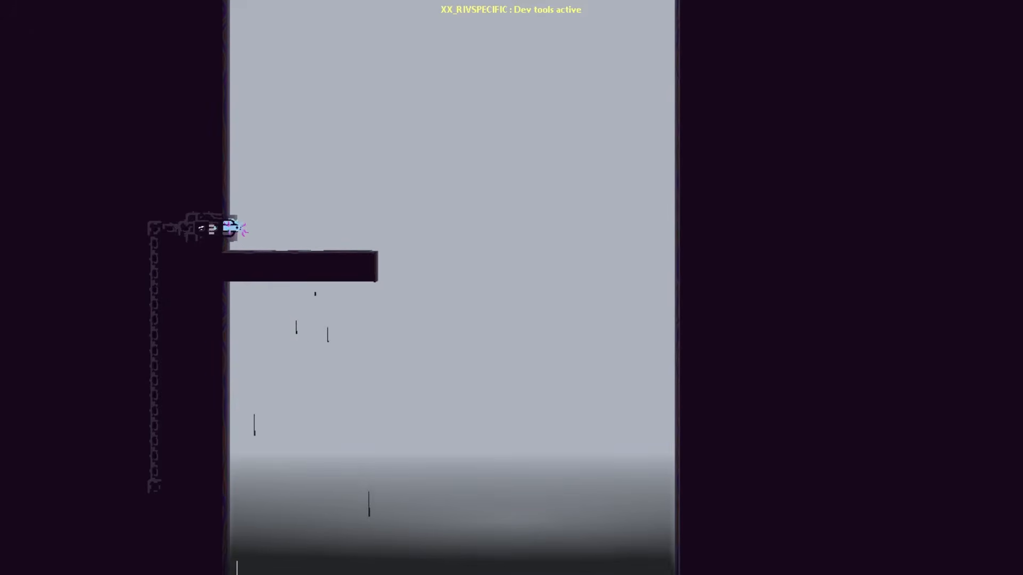
{"action": "key", "text": "Right"}
{"action": "key", "text": "z"}
{"action": "key", "text": "x"}
{"action": "key", "text": "Left"}
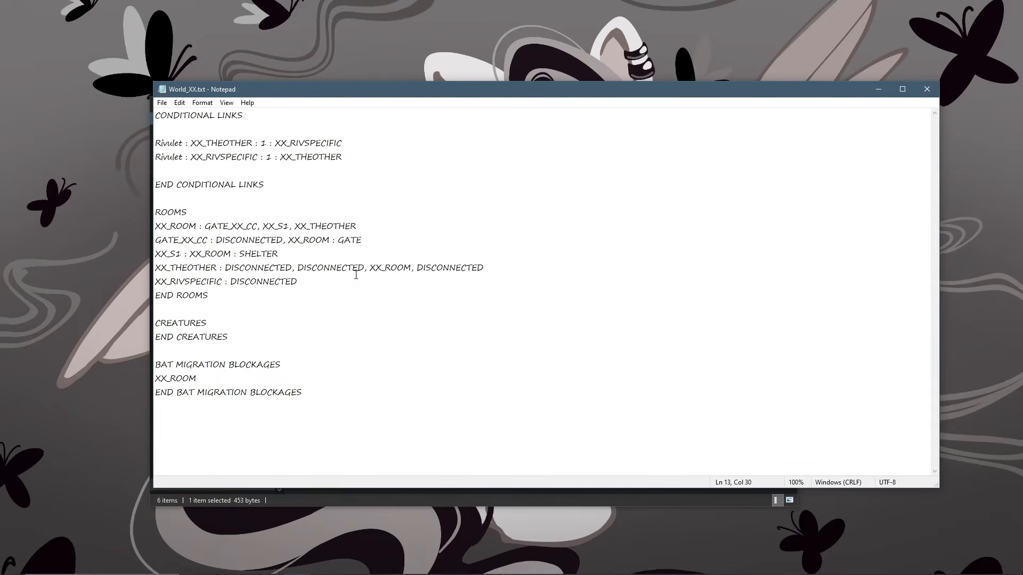
Switch back to World_XX.txt and compare XX_THEOTHER's room connections with the number in its Rivulet link
{"action": "left_click_drag", "start_coordinate": [294, 269], "coordinate": [226, 269]}
{"action": "left_click", "coordinate": [324, 279]}
{"action": "left_click_drag", "start_coordinate": [370, 267], "coordinate": [411, 274]}
{"action": "double_click", "coordinate": [263, 143]}
{"action": "left_click_drag", "start_coordinate": [224, 268], "coordinate": [502, 266]}
{"action": "left_click", "coordinate": [506, 270]}
Replace the 1 in the first Rivulet link with XX_ROOM and save the file
{"action": "left_click_drag", "start_coordinate": [412, 270], "coordinate": [371, 269]}
{"action": "left_click_drag", "start_coordinate": [373, 269], "coordinate": [412, 268]}
{"action": "left_click", "coordinate": [412, 268]}
{"action": "left_click_drag", "start_coordinate": [227, 268], "coordinate": [292, 268]}
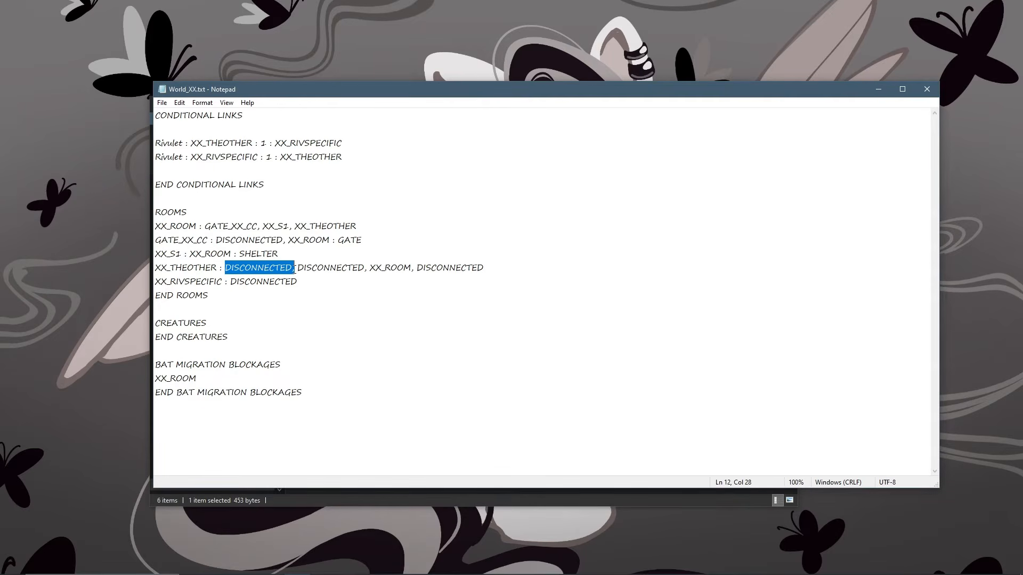
{"action": "double_click", "coordinate": [264, 143]}
{"action": "key", "text": "ctrl+v"}
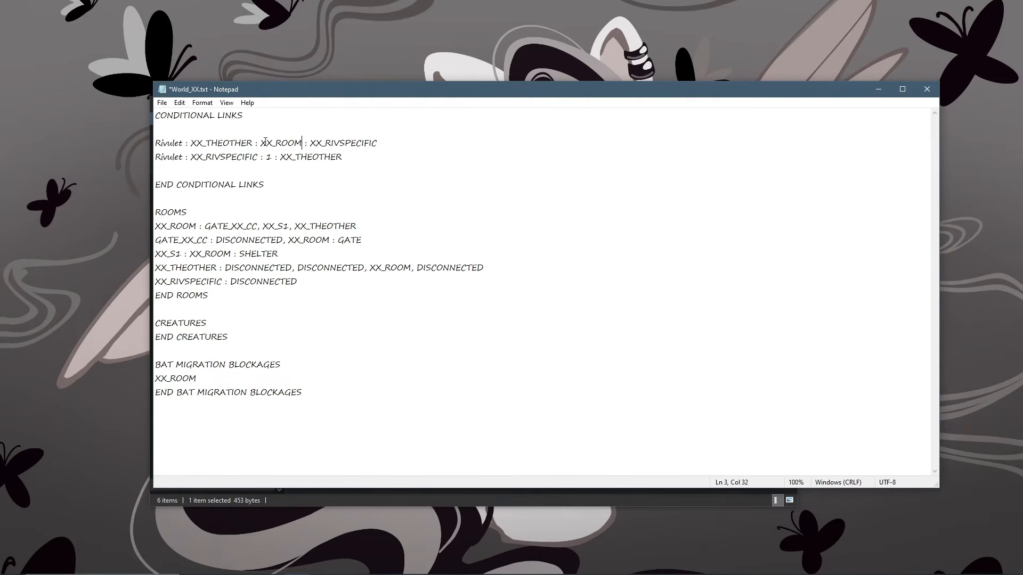
{"action": "left_click", "coordinate": [405, 146]}
{"action": "key", "text": "ctrl+s"}
Start a new conditional link below the first one with "Rivulet : XX_ROOM"
{"action": "key", "text": "Return"}
{"action": "type", "text": "Rivulet :"}
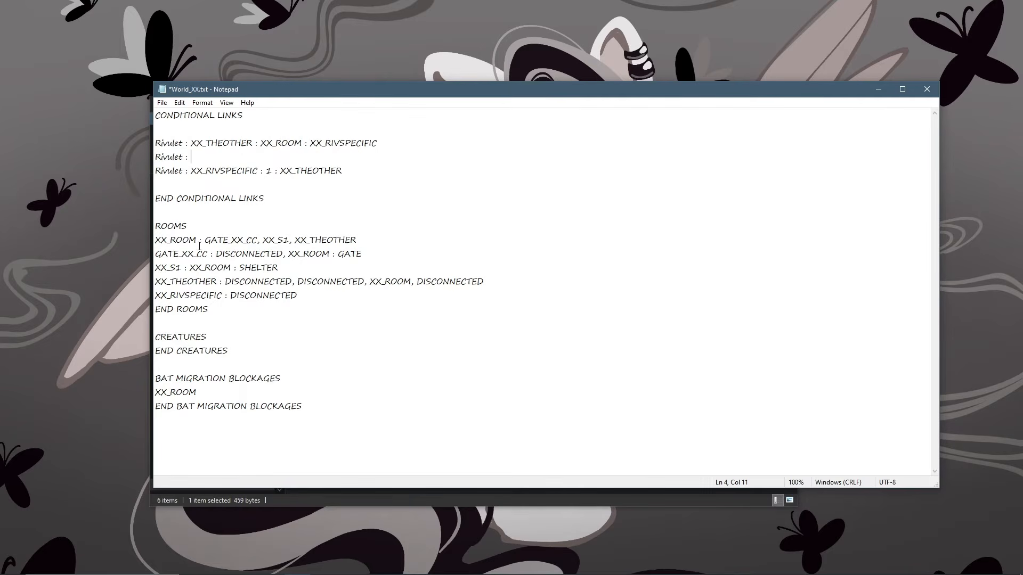
{"action": "left_click_drag", "start_coordinate": [196, 240], "coordinate": [141, 238]}
{"action": "key", "text": "ctrl+c"}
{"action": "left_click", "coordinate": [235, 157]}
{"action": "key", "text": "ctrl+v"}
Complete the new XX_ROOM link with ": XX_THEOTHER : DISCONNECTED" and save the file
{"action": "left_click_drag", "start_coordinate": [381, 238], "coordinate": [295, 240]}
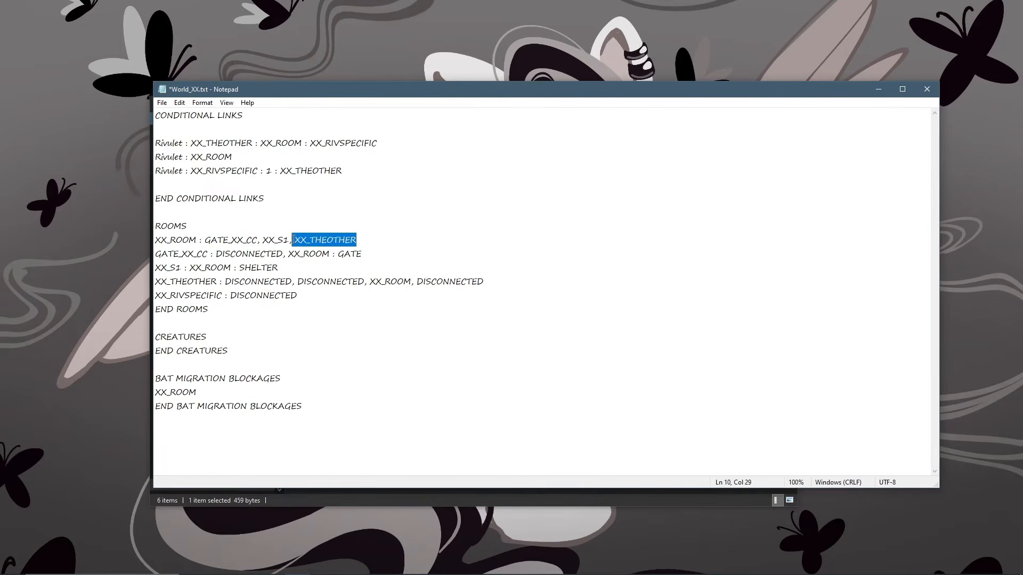
{"action": "left_click", "coordinate": [237, 157]}
{"action": "type", "text": ":"}
{"action": "key", "text": "ctrl+v"}
{"action": "type", "text": ":"}
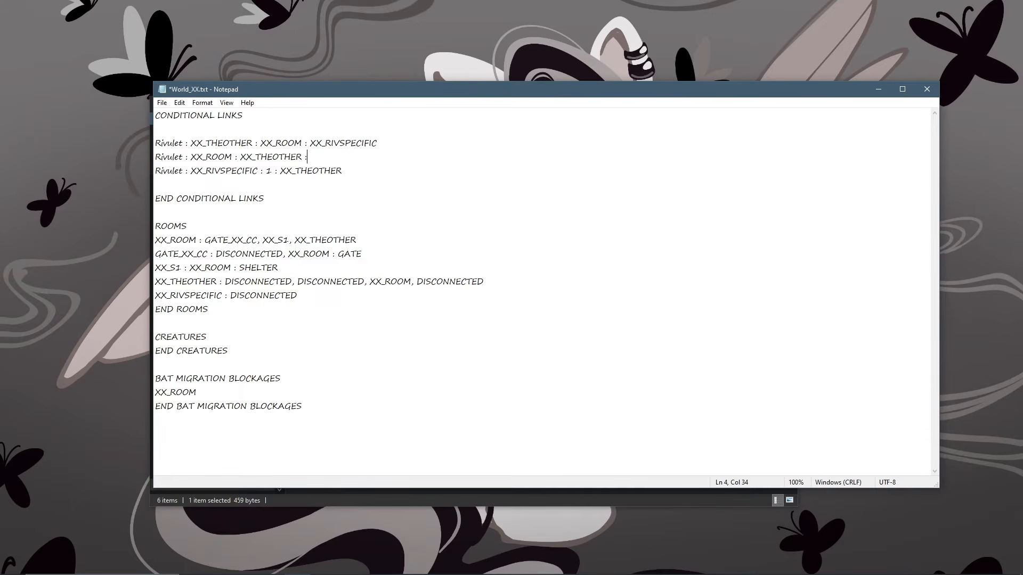
{"action": "left_click_drag", "start_coordinate": [509, 285], "coordinate": [418, 282]}
{"action": "left_click", "coordinate": [354, 156]}
{"action": "key", "text": "ctrl+s"}
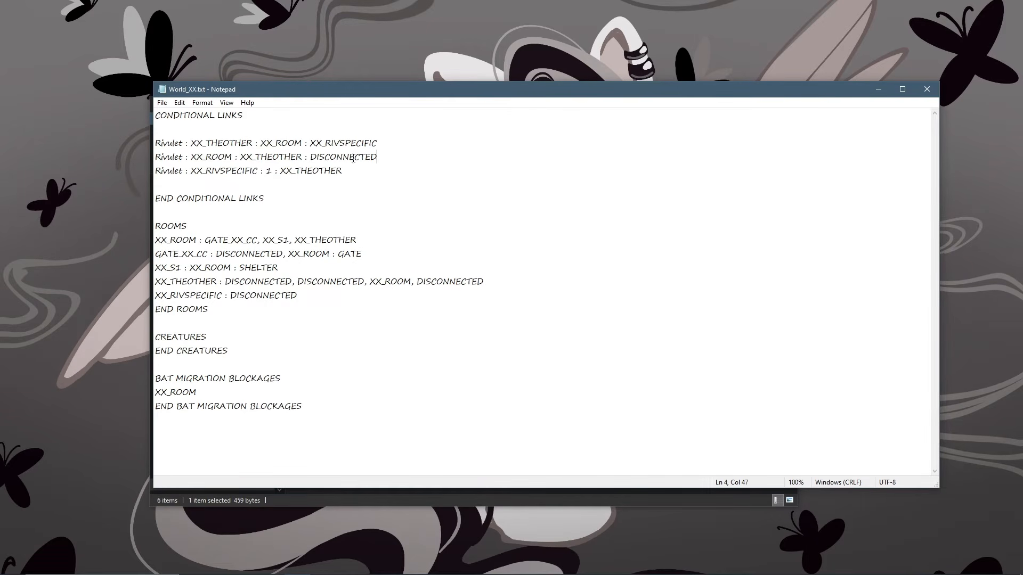
Switch to the game, restart the cycle with dev tools, and bring Rivulet into XX_ROOM to check its exits
{"action": "left_click", "coordinate": [572, 565]}
{"action": "key", "text": "Escape"}
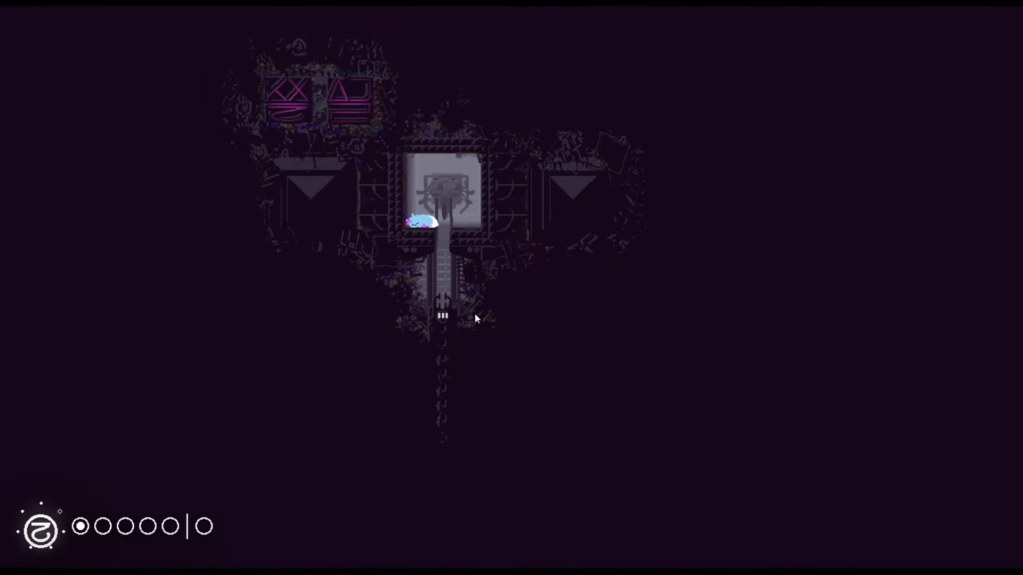
{"action": "key", "text": "o"}
{"action": "key", "text": "r"}
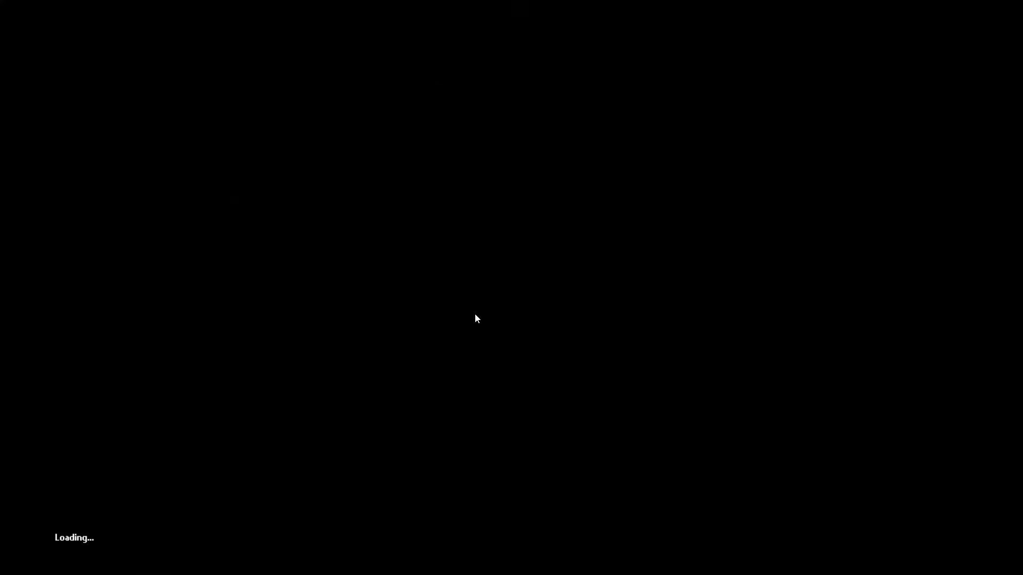
{"action": "key", "text": "Right"}
{"action": "key", "text": "Left"}
{"action": "key", "text": "z"}
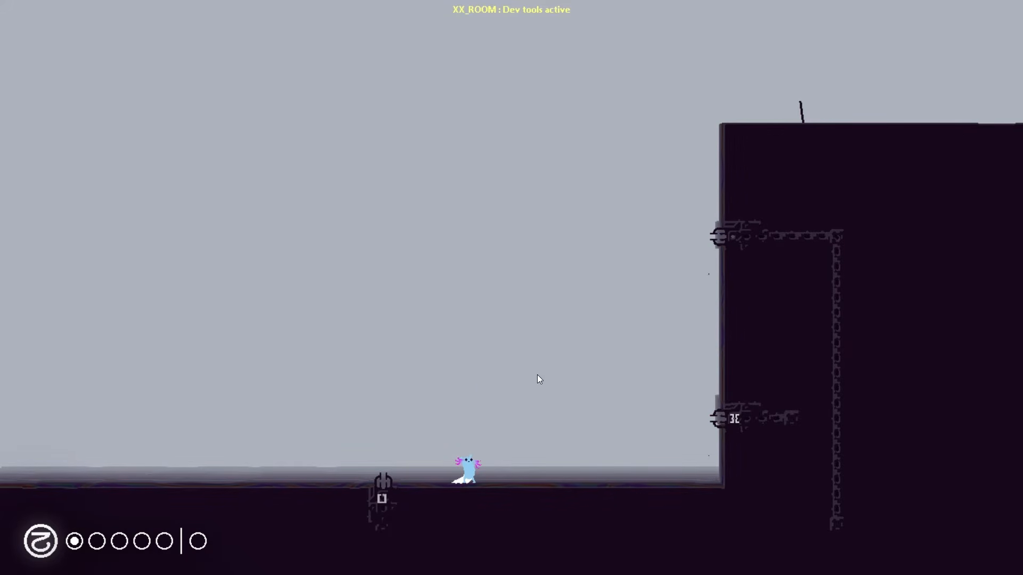
Move Rivulet to XX_THEOTHER and test the room's exits on the side wall
{"action": "key", "text": "Escape"}
{"action": "left_click", "coordinate": [975, 71]}
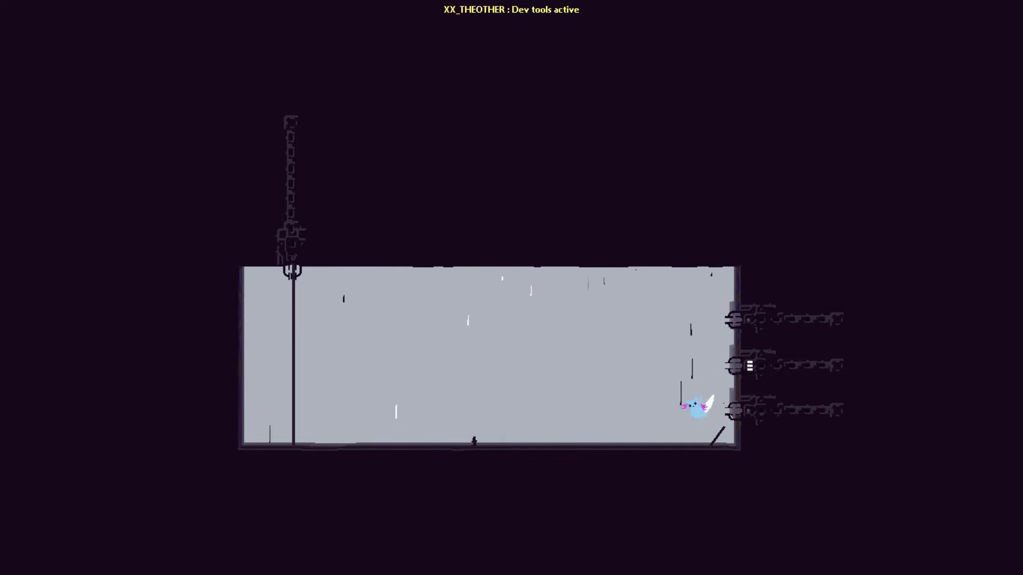
{"action": "key", "text": "Right"}
{"action": "key", "text": "shift"}
{"action": "key", "text": "Left"}
{"action": "key", "text": "Right"}
{"action": "key", "text": "z"}
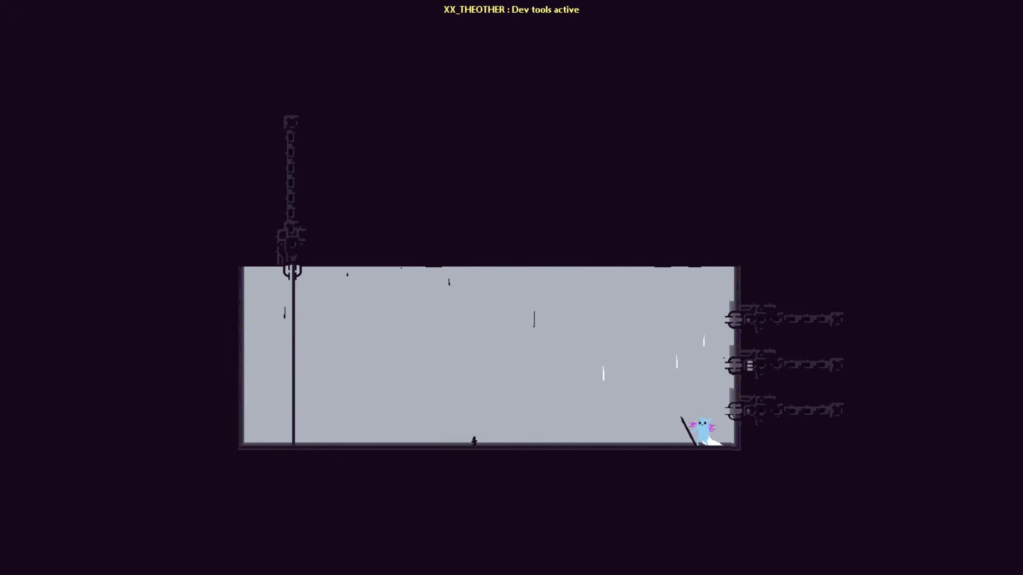
{"action": "key", "text": "Right"}
{"action": "key", "text": "z"}
{"action": "key", "text": "z"}
{"action": "key", "text": "Right"}
{"action": "key", "text": "Right"}
{"action": "key", "text": "z"}
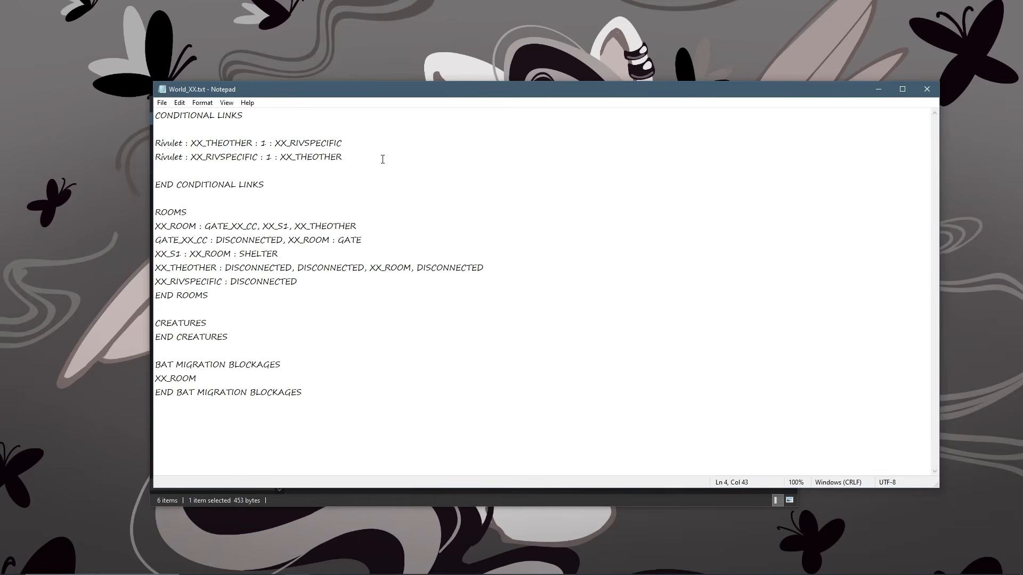
Start a new conditional link with "Rivulet :", separated by a blank line below the two XX_RIVSPECIFIC links
{"action": "key", "text": "Return"}
{"action": "key", "text": "Return"}
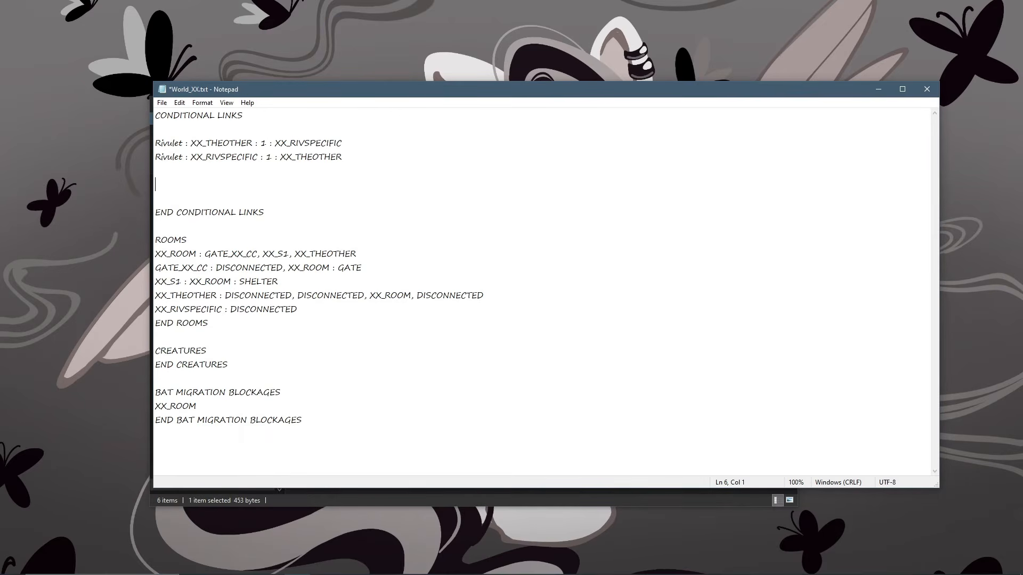
{"action": "mouse_move", "coordinate": [256, 157]}
{"action": "left_mouse_down"}
{"action": "mouse_move", "coordinate": [192, 158]}
{"action": "mouse_move", "coordinate": [259, 157]}
{"action": "left_mouse_up"}
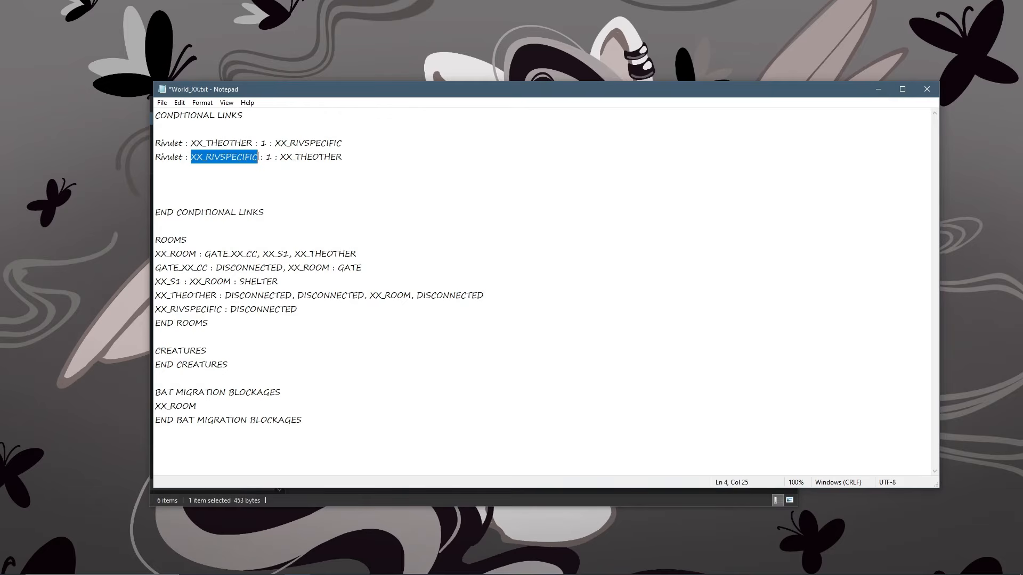
{"action": "left_click", "coordinate": [231, 185]}
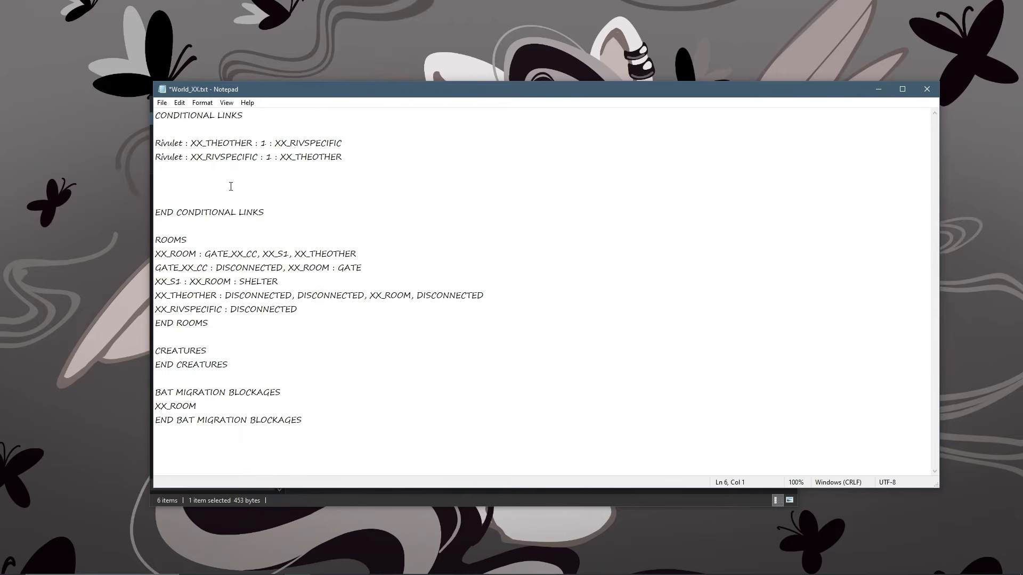
{"action": "type", "text": "Rivulet :\""}
{"action": "key", "text": "ctrl+v"}
{"action": "key", "text": "ctrl+z"}
Complete the new link as "Rivulet : EXCLUSIVEROOM : XX_RIVSPECIFIC" and save the file
{"action": "left_click", "coordinate": [217, 187]}
{"action": "key", "text": "BackSpace"}
{"action": "type", "text": "EXCLUSIVEROOM :"}
{"action": "key", "text": "ctrl+v"}
{"action": "left_click_drag", "start_coordinate": [341, 184], "coordinate": [272, 184]}
{"action": "key", "text": "ctrl+s"}
{"action": "left_click", "coordinate": [272, 175]}
{"action": "left_click", "coordinate": [376, 188]}
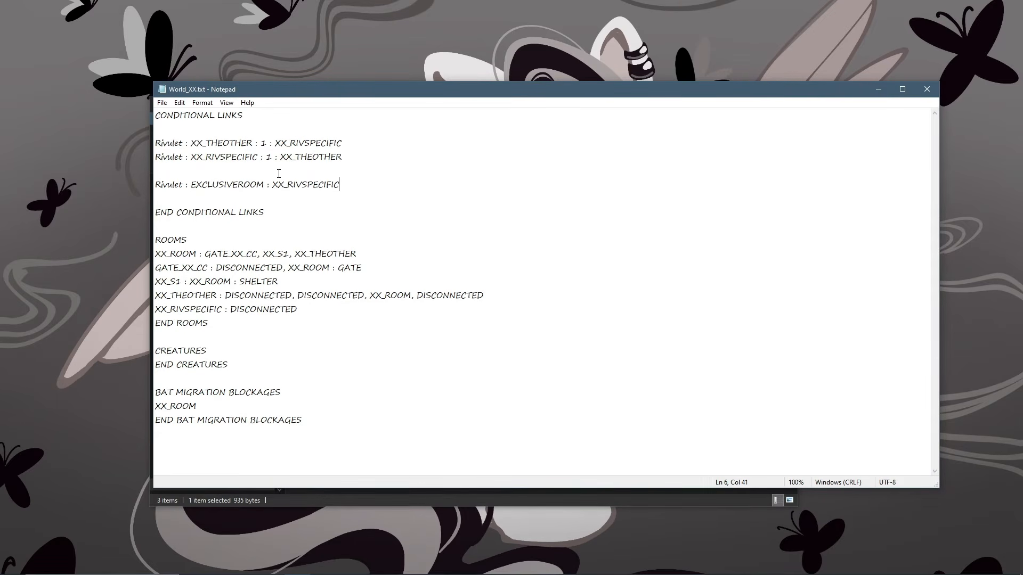
Try HIDEROOM in place of EXCLUSIVEROOM in the Rivulet link for XX_RIVSPECIFIC
{"action": "left_click_drag", "start_coordinate": [264, 185], "coordinate": [193, 187]}
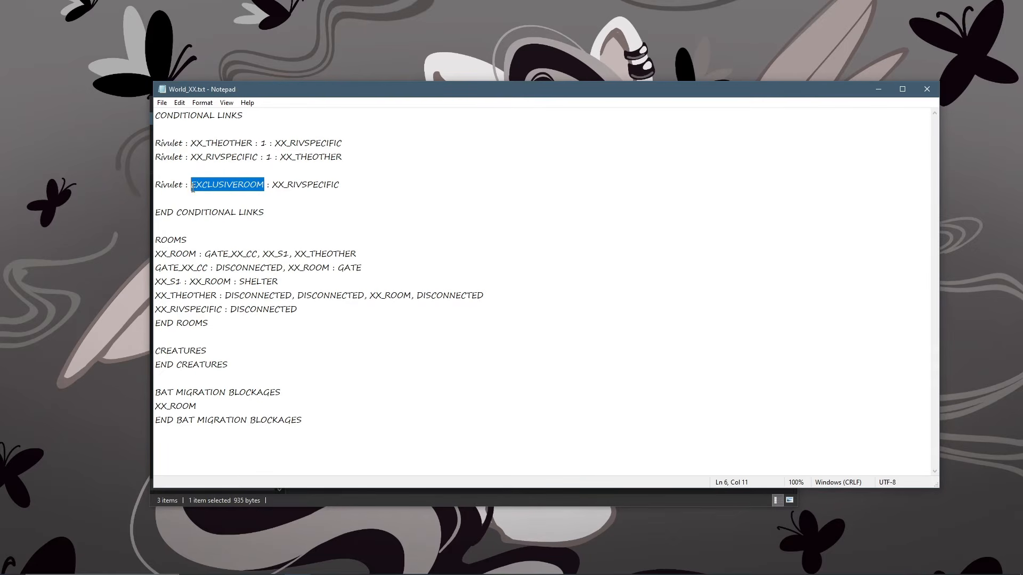
{"action": "type", "text": "HIDEROOM"}
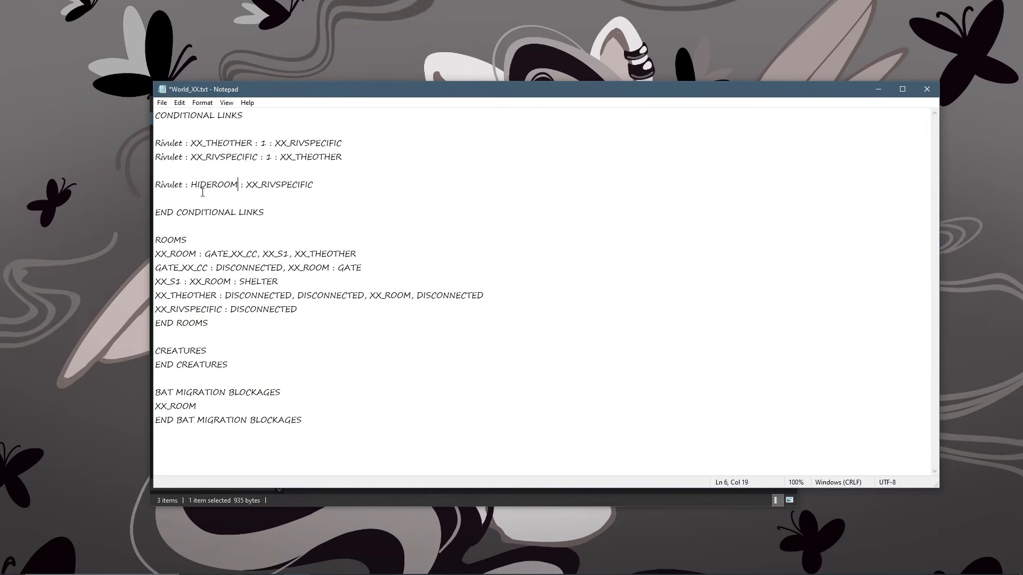
{"action": "left_click_drag", "start_coordinate": [245, 185], "coordinate": [313, 184]}
{"action": "left_click_drag", "start_coordinate": [182, 186], "coordinate": [155, 184]}
{"action": "left_click", "coordinate": [182, 184]}
{"action": "left_click_drag", "start_coordinate": [182, 185], "coordinate": [239, 188]}
{"action": "left_click", "coordinate": [156, 182]}
{"action": "left_click", "coordinate": [312, 185]}
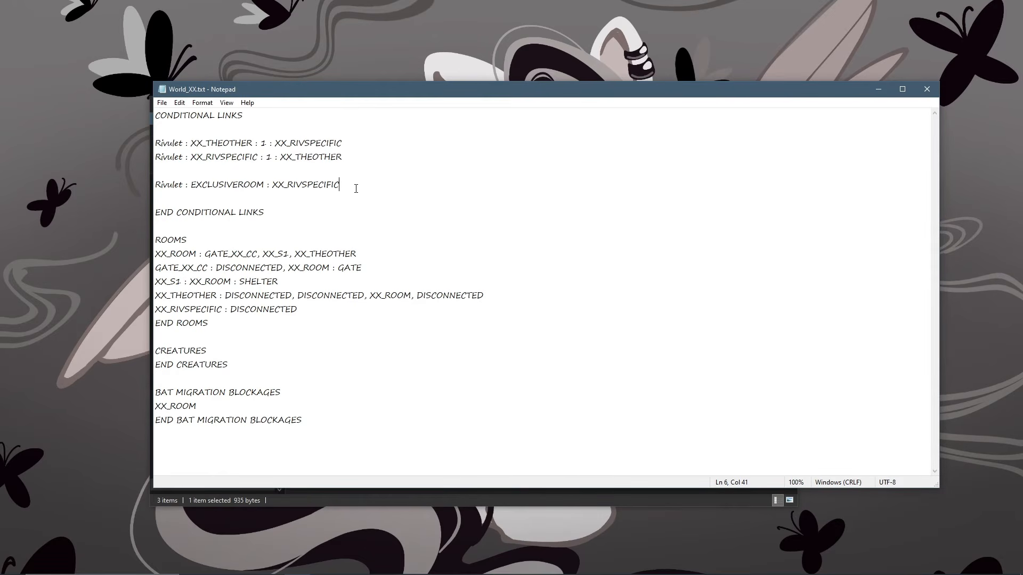
Add Artificer after Rivulet, separated by a comma, in the EXCLUSIVEROOM link
{"action": "left_click", "coordinate": [182, 186]}
{"action": "key", "text": "Right"}
{"action": "type", "text": ","}
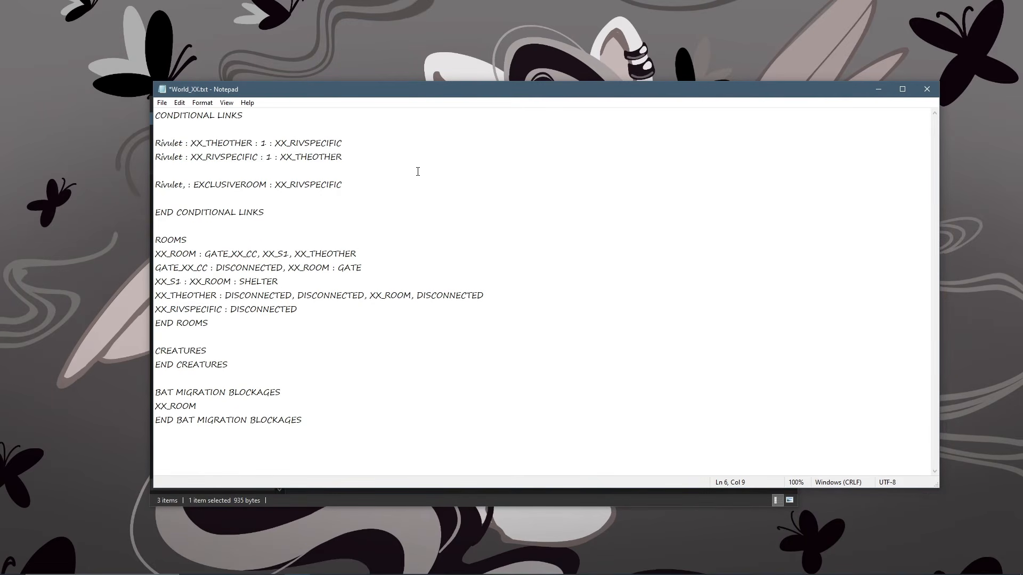
{"action": "type", "text": "Artificer"}
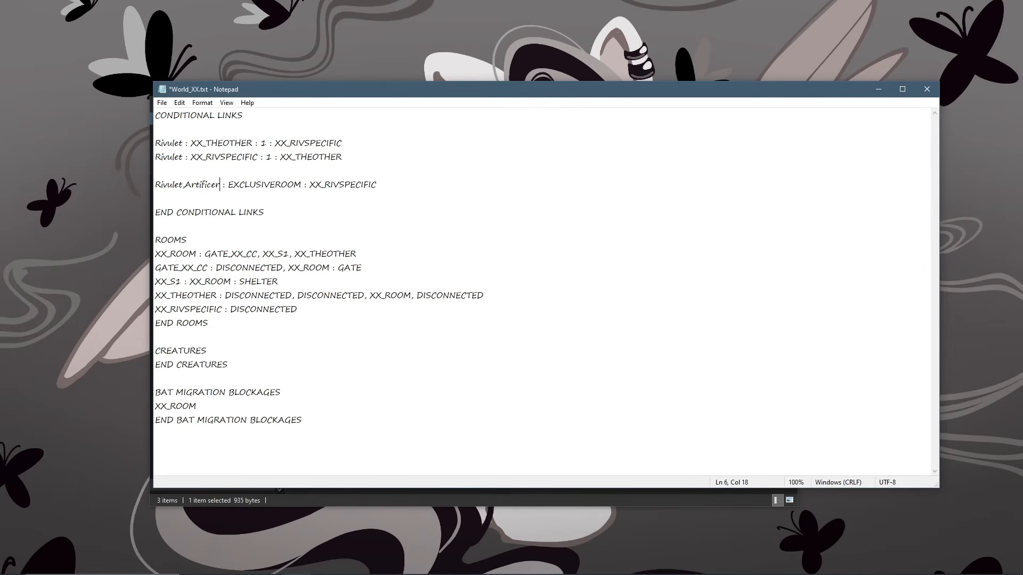
Copy ",Artificer" after Rivulet in both XX_THEOTHER and XX_RIVSPECIFIC connection links and save the file
{"action": "left_click_drag", "start_coordinate": [221, 186], "coordinate": [182, 188]}
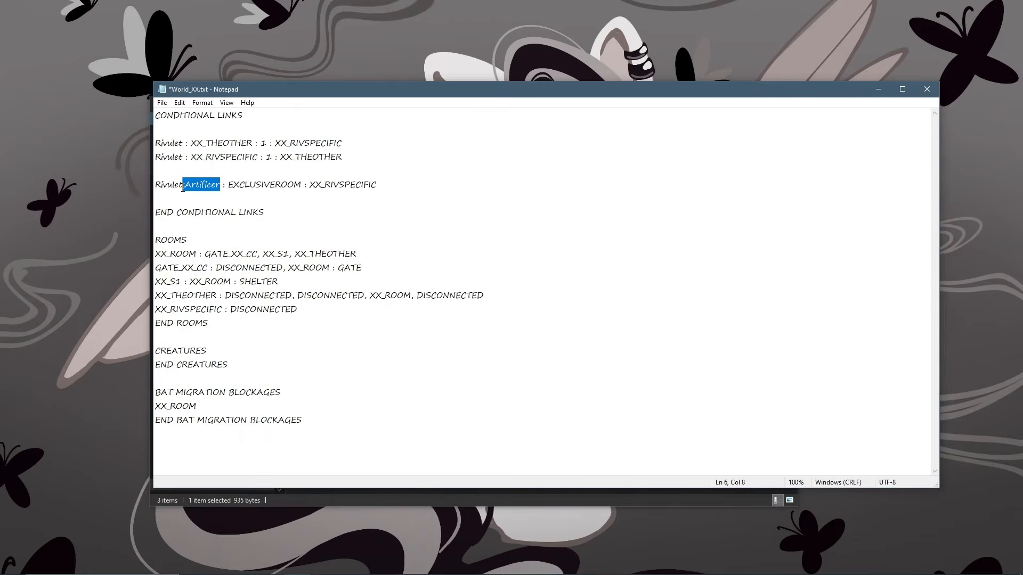
{"action": "key", "text": "ctrl+c"}
{"action": "left_click", "coordinate": [182, 157]}
{"action": "key", "text": "ctrl+v"}
{"action": "left_click", "coordinate": [182, 143]}
{"action": "key", "text": "ctrl+v"}
{"action": "left_click", "coordinate": [251, 168]}
{"action": "key", "text": "ctrl+s"}
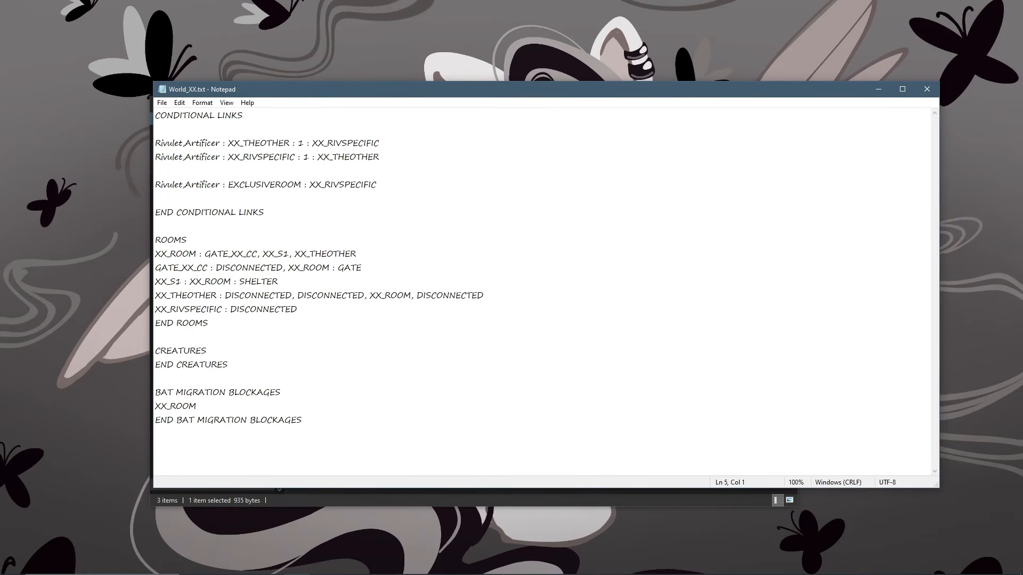
Switch to Rain World, restart the story as Artificer, and go from XX_ROOM into XX_THEOTHER to check its exits
{"action": "left_click", "coordinate": [566, 563]}
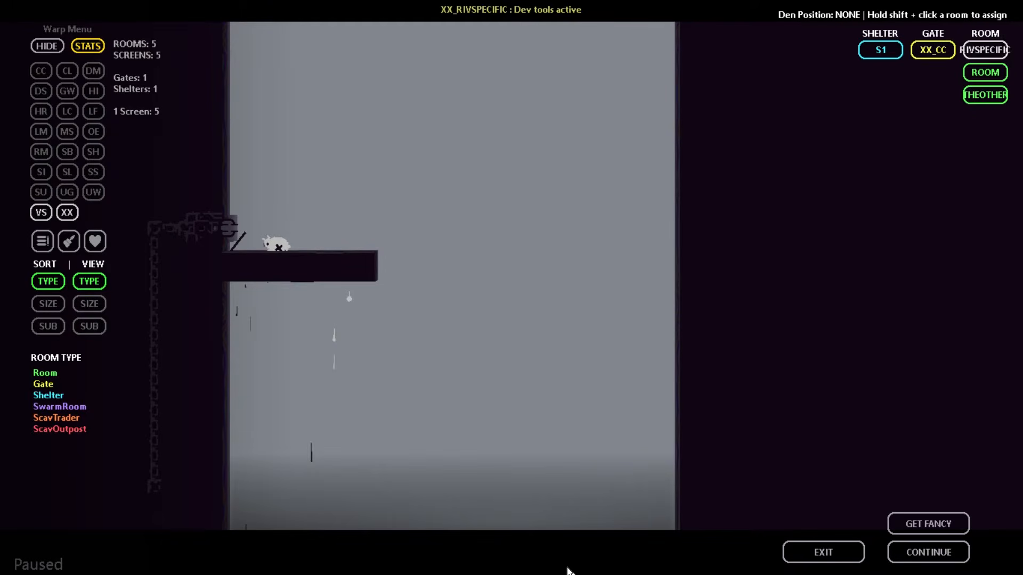
{"action": "left_click", "coordinate": [858, 559]}
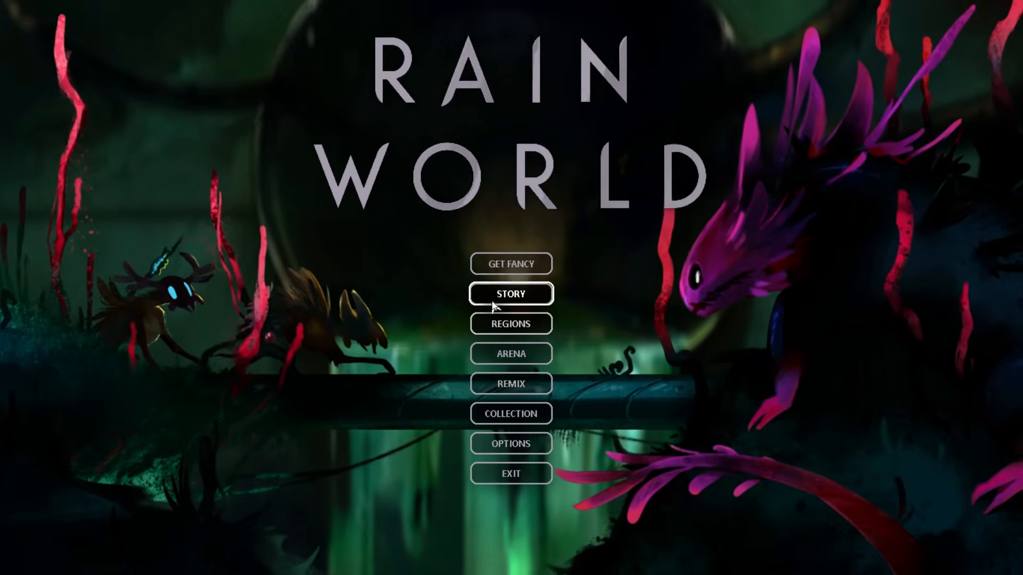
{"action": "left_click", "coordinate": [488, 299]}
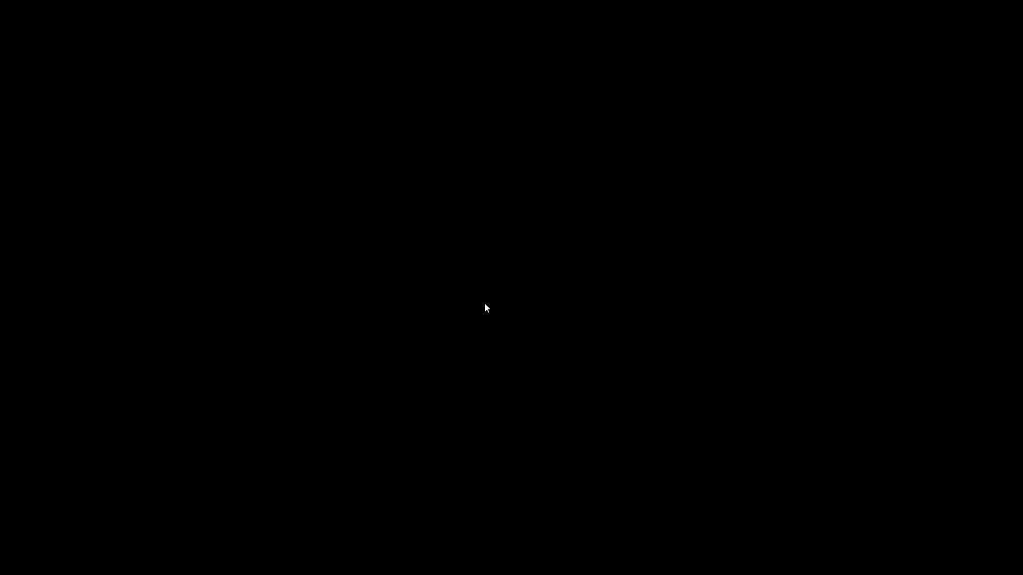
{"action": "left_click", "coordinate": [852, 518]}
{"action": "left_click", "coordinate": [853, 519]}
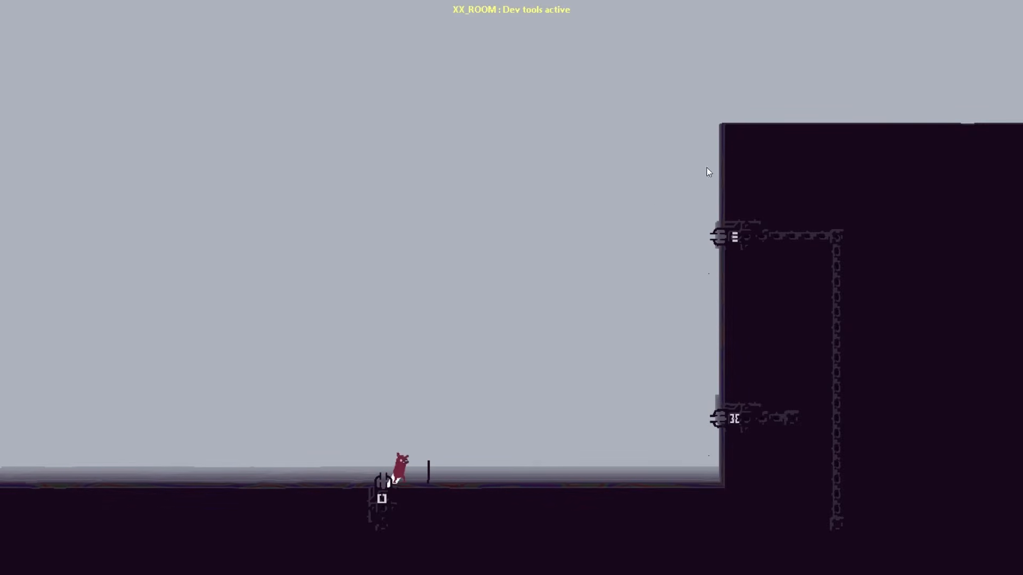
{"action": "left_click_drag", "start_coordinate": [398, 466], "coordinate": [711, 235]}
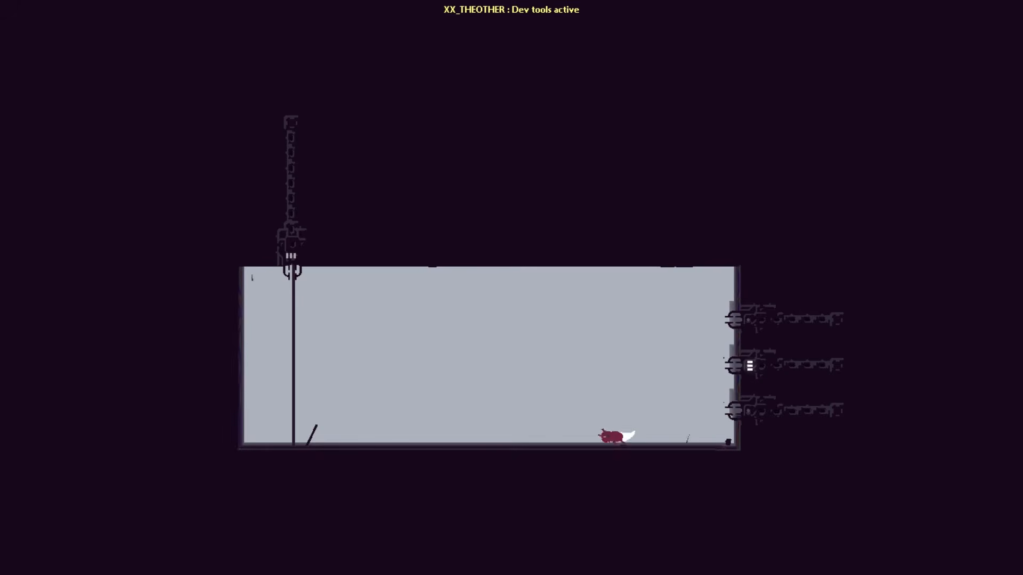
{"action": "key", "text": "Left"}
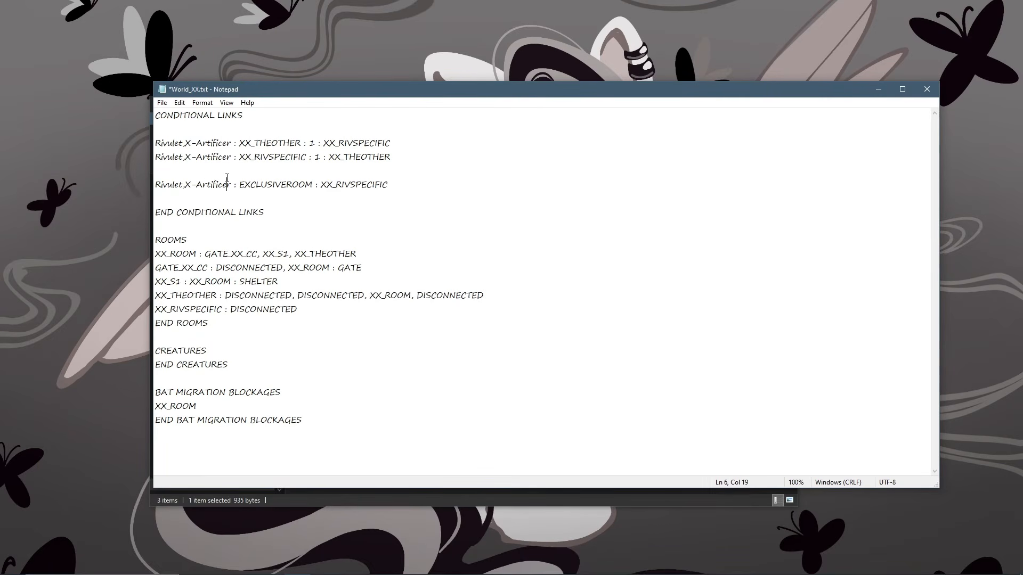
Save World_XX.txt and add blank lines below the EXCLUSIVEROOM link for another entry
{"action": "left_click", "coordinate": [400, 184]}
{"action": "key", "text": "alt+Tab"}
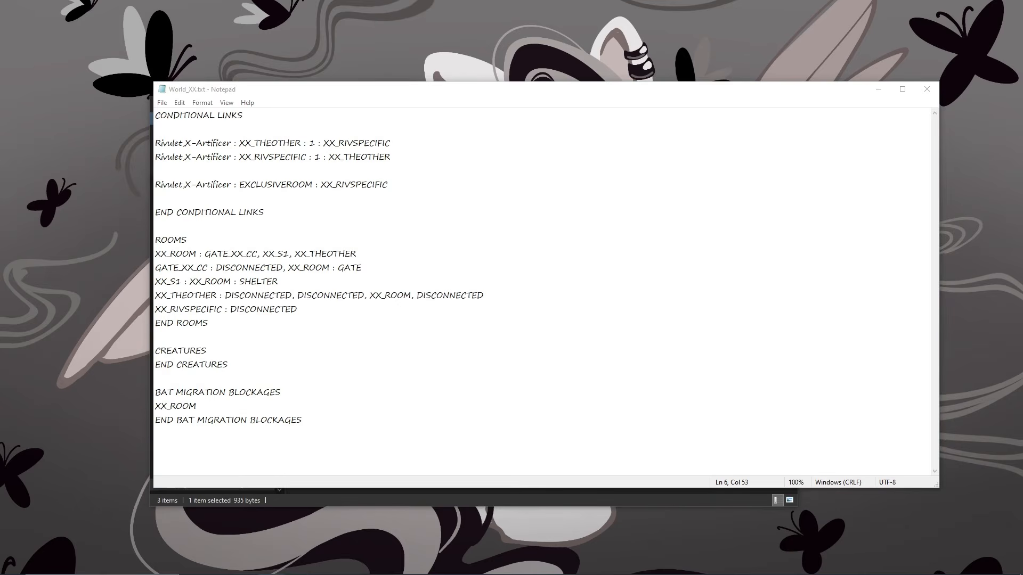
{"action": "left_click", "coordinate": [444, 188]}
{"action": "key", "text": "Return"}
{"action": "key", "text": "Return"}
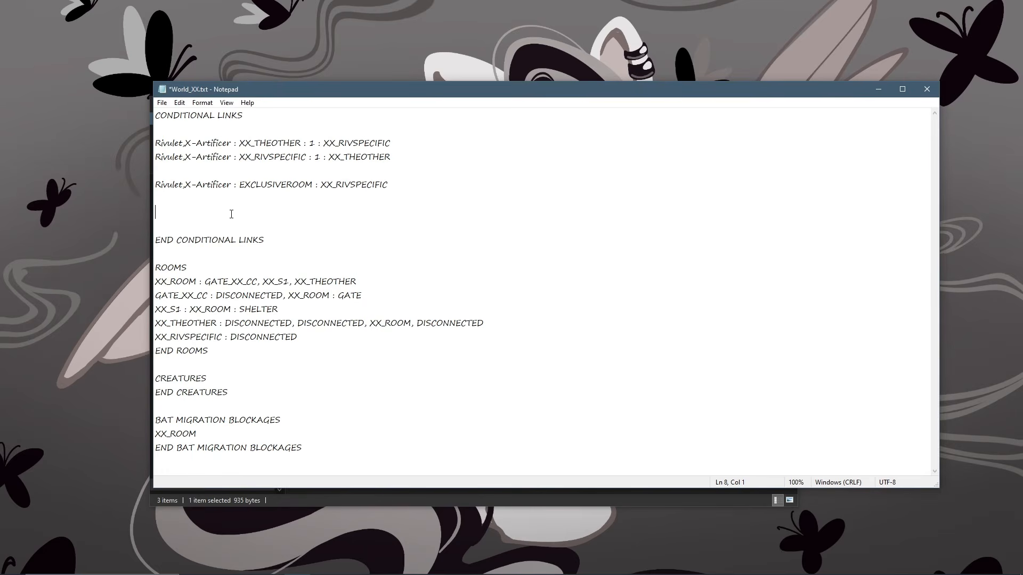
{"action": "mouse_move", "coordinate": [217, 323]}
{"action": "left_mouse_down"}
{"action": "mouse_move", "coordinate": [152, 319]}
{"action": "mouse_move", "coordinate": [222, 341]}
{"action": "left_mouse_up"}
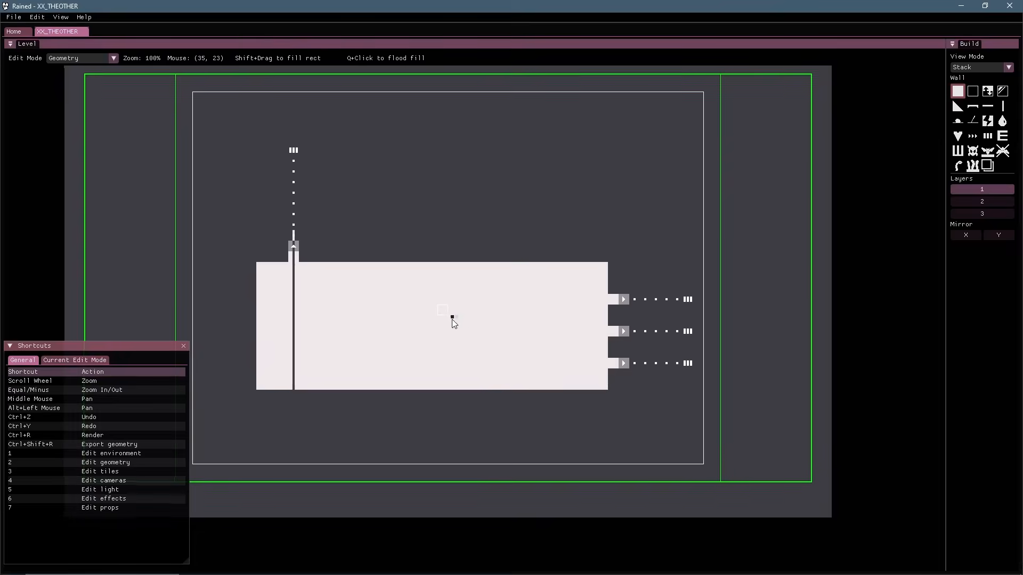
In Rained, paint Trash material over the lower-left corner and along the floor of the XX_THEOTHER room
{"action": "scroll", "coordinate": [451, 319], "scroll_direction": "down", "scroll_amount": 2}
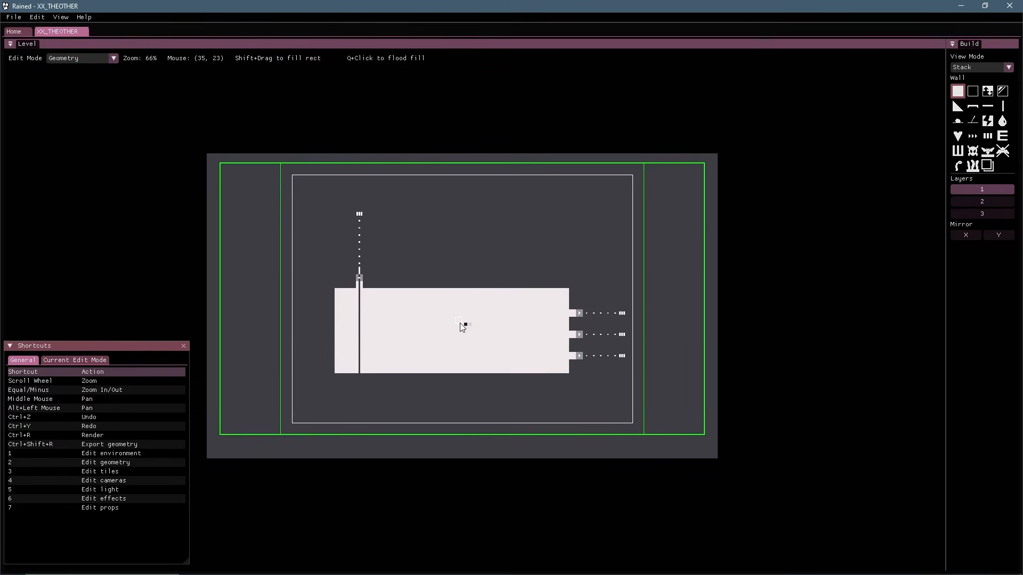
{"action": "scroll", "coordinate": [459, 323], "scroll_direction": "up", "scroll_amount": 2}
{"action": "key", "text": "3"}
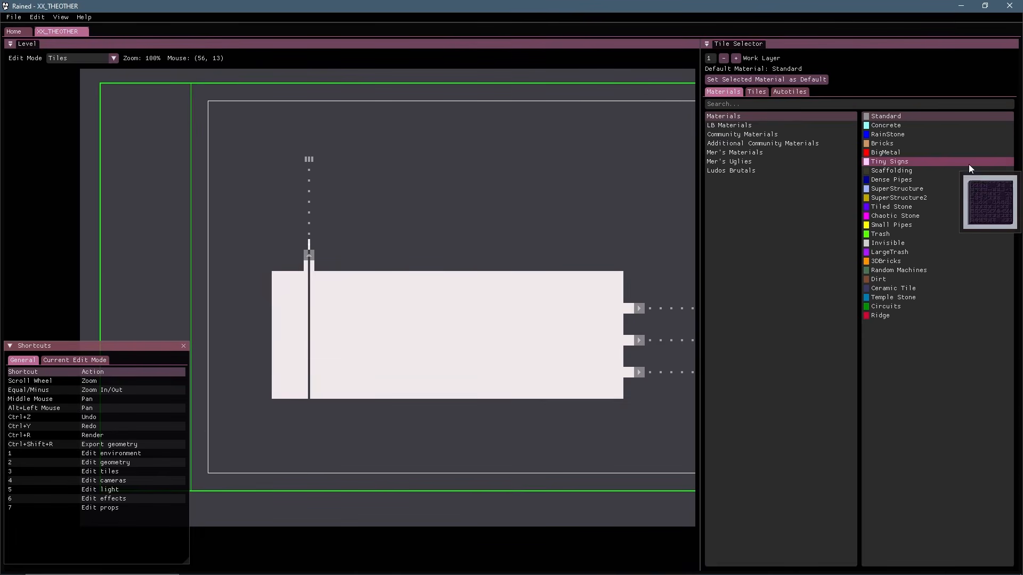
{"action": "left_click", "coordinate": [898, 233]}
{"action": "mouse_move", "coordinate": [282, 331]}
{"action": "left_mouse_down"}
{"action": "mouse_move", "coordinate": [355, 392]}
{"action": "mouse_move", "coordinate": [275, 394]}
{"action": "mouse_move", "coordinate": [282, 377]}
{"action": "mouse_move", "coordinate": [303, 381]}
{"action": "left_mouse_up"}
{"action": "left_click_drag", "start_coordinate": [618, 395], "coordinate": [505, 393]}
Enable water in the room's environment and set its surface between the middle and lowest side-wall exits
{"action": "key", "text": "1"}
{"action": "key", "text": "3"}
{"action": "key", "text": "2"}
{"action": "key", "text": "1"}
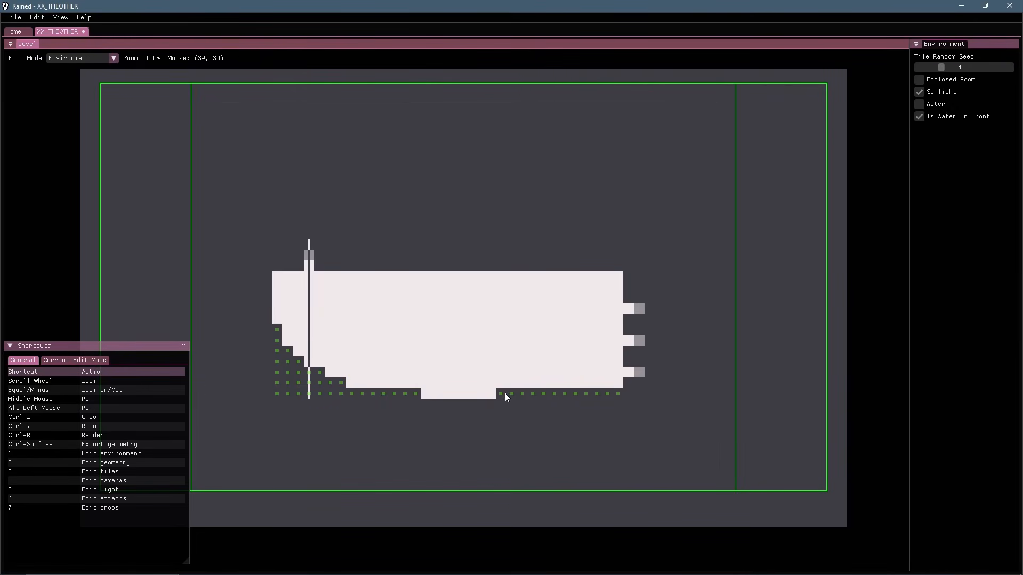
{"action": "left_click", "coordinate": [919, 104]}
{"action": "left_click_drag", "start_coordinate": [676, 253], "coordinate": [447, 350]}
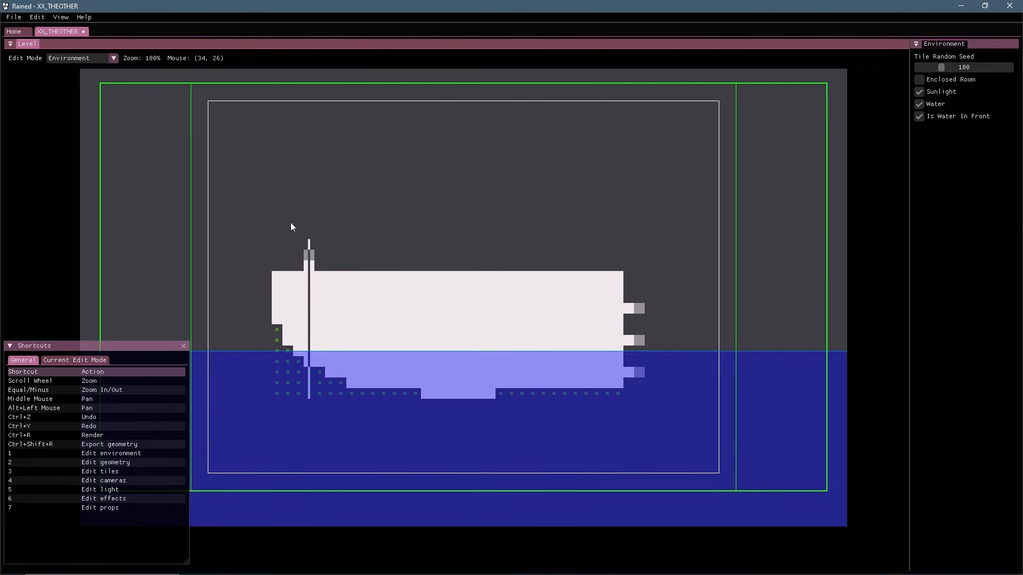
Save the level as XX_THEOTHER_RIV and render it, then check the output in the mod's XX-Rooms folder
{"action": "key", "text": "ctrl+s"}
{"action": "type", "text": "XX_"}
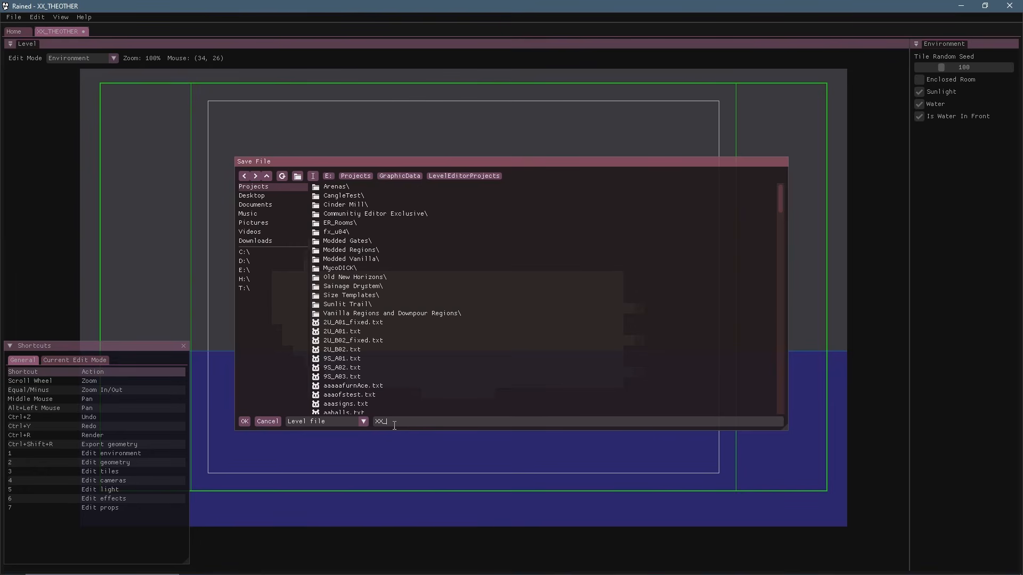
{"action": "type", "text": "THEOTHER"}
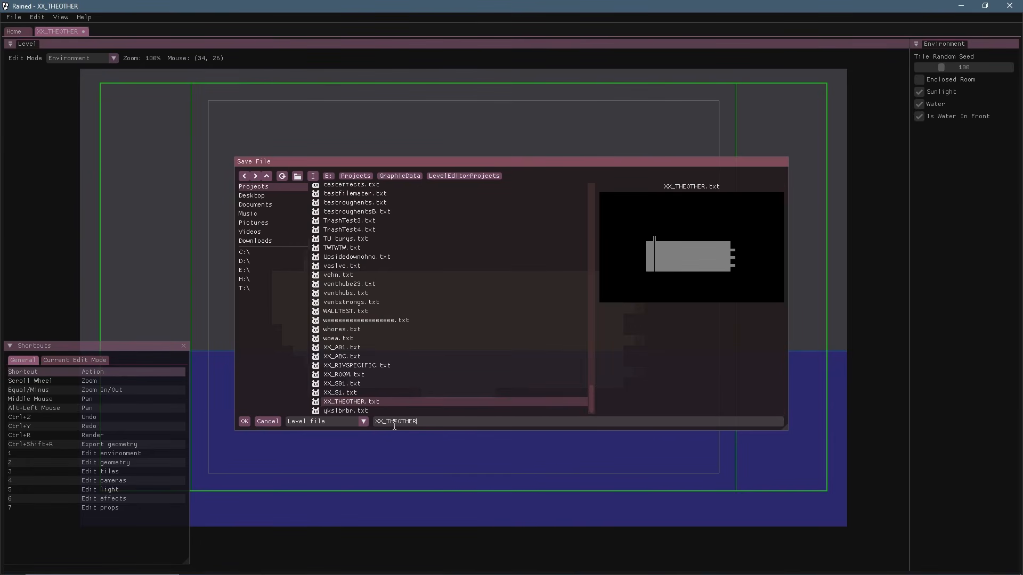
{"action": "type", "text": "_RIV"}
{"action": "key", "text": "Return"}
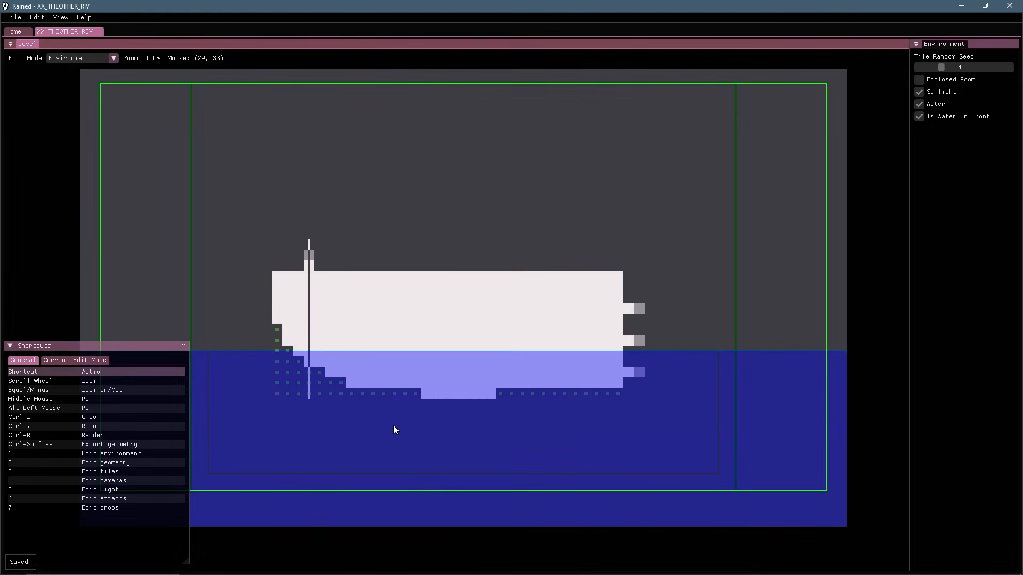
{"action": "key", "text": "ctrl+r"}
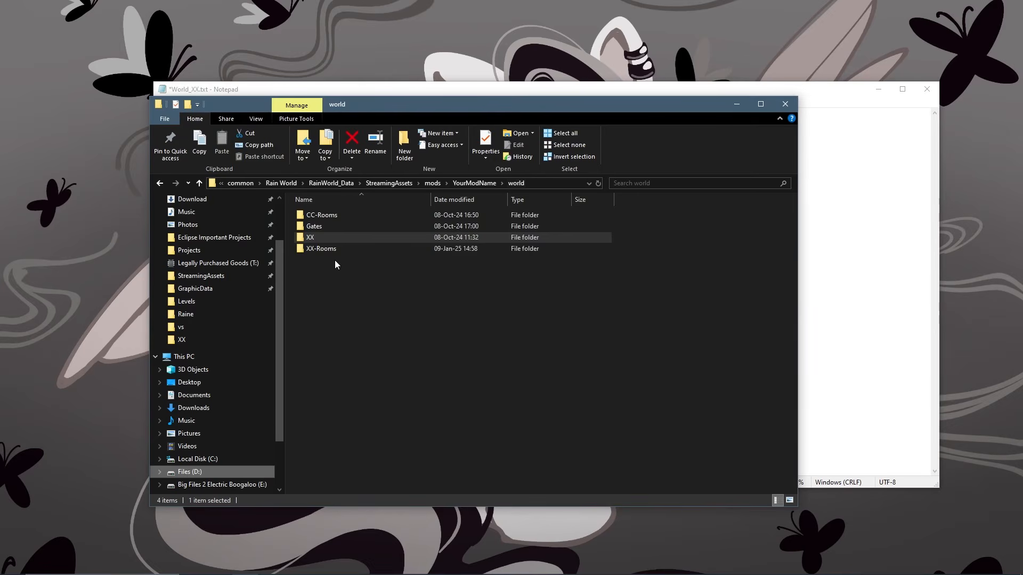
{"action": "double_click", "coordinate": [334, 250]}
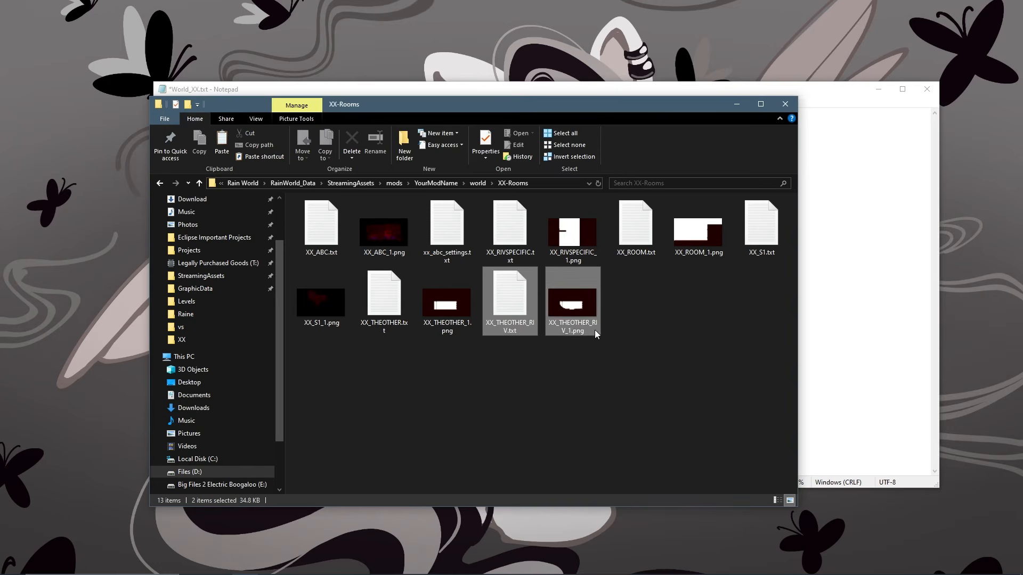
Add the conditional link "Rivulet : REPLACEROOM : XX_THEOTHER : XX_THEOTHER_RIV" below the EXCLUSIVEROOM link in World_XX.txt
{"action": "left_click", "coordinate": [284, 205]}
{"action": "type", "text": "R"}
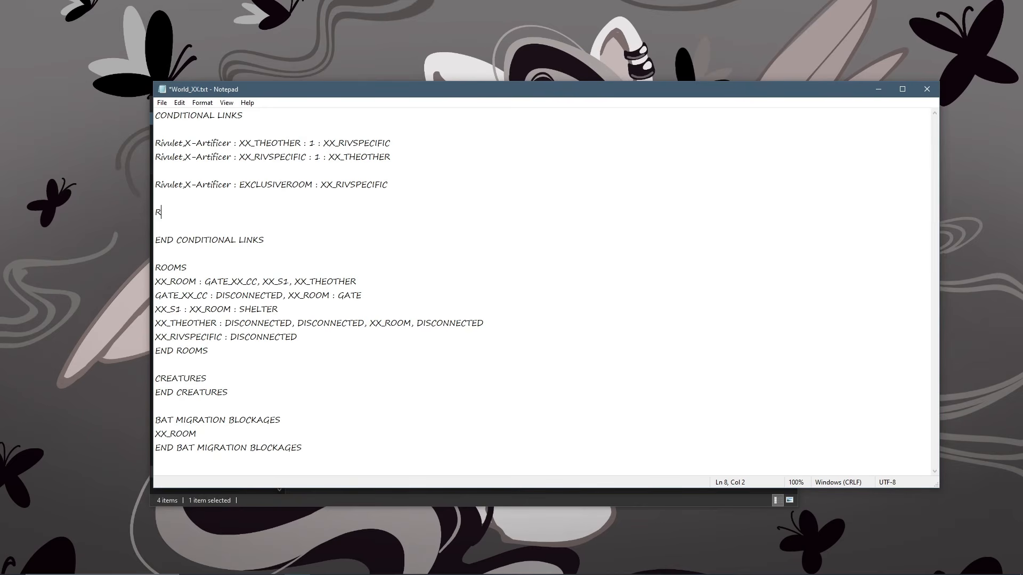
{"action": "type", "text": "ivulet : REPLACEROOM :"}
{"action": "left_click_drag", "start_coordinate": [218, 322], "coordinate": [139, 323]}
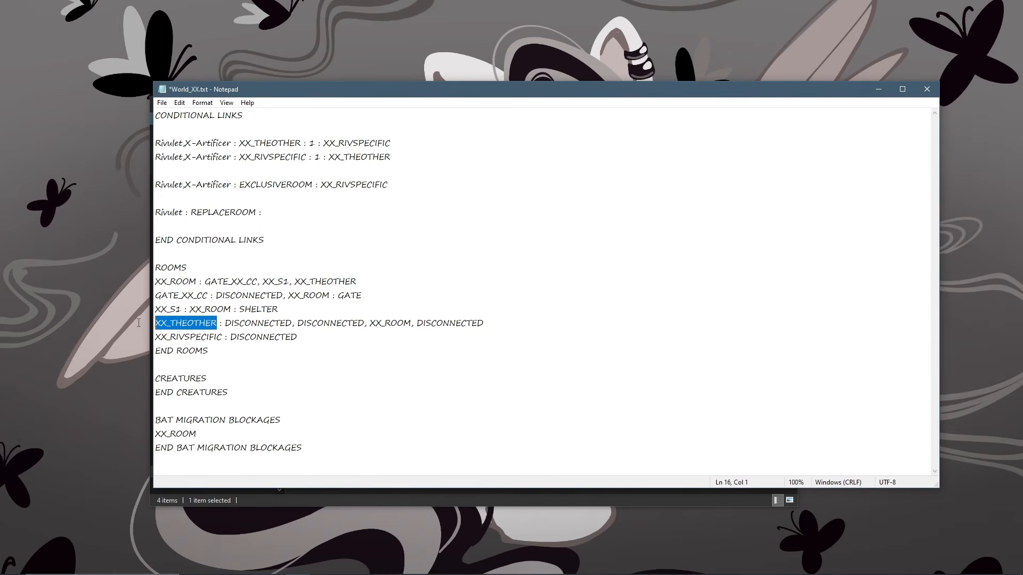
{"action": "key", "text": "ctrl+c"}
{"action": "left_click", "coordinate": [289, 213]}
{"action": "key", "text": "ctrl+v"}
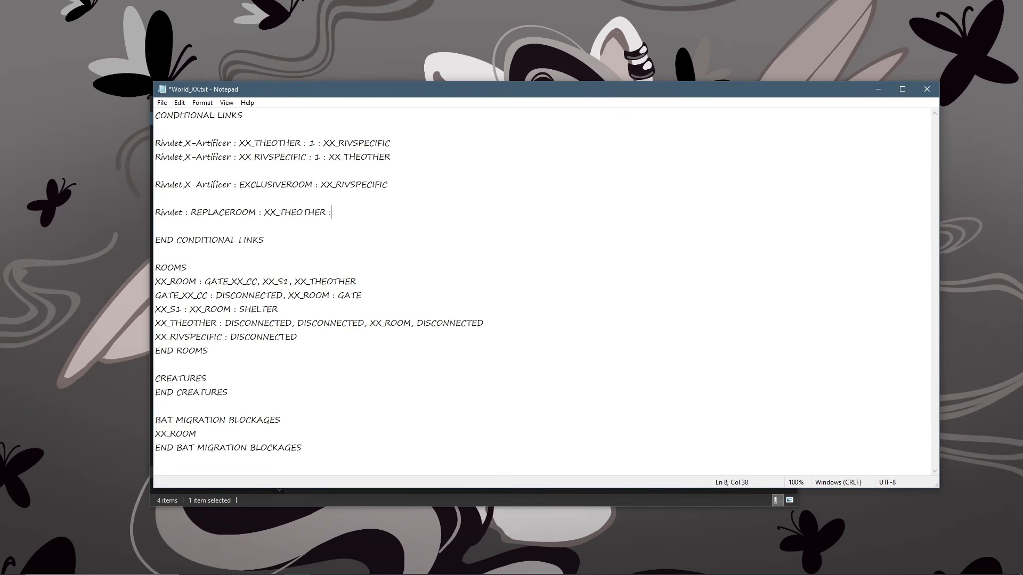
{"action": "type", "text": ":"}
{"action": "key", "text": "ctrl+v"}
{"action": "type", "text": "_RIV"}
Remove the earlier conditional link text above the REPLACEROOM line and save the file
{"action": "left_click_drag", "start_coordinate": [405, 186], "coordinate": [421, 145]}
{"action": "key", "text": "BackSpace"}
{"action": "key", "text": "BackSpace"}
{"action": "key", "text": "BackSpace"}
{"action": "left_click", "coordinate": [421, 145]}
{"action": "key", "text": "ctrl+s"}
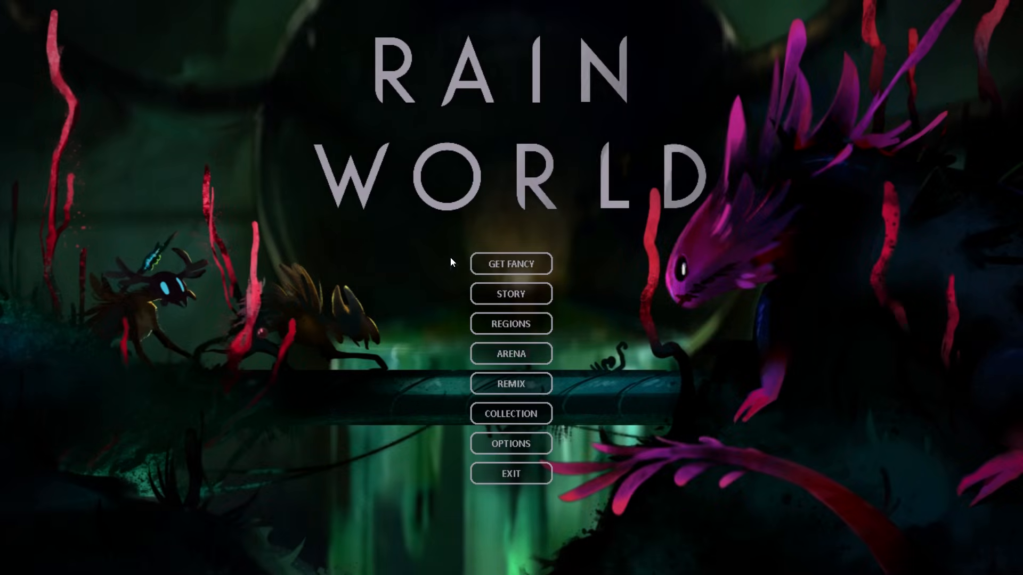
Start a Rivulet story session in Rain World and take the slugcat from XX_ROOM into XX_THEOTHER
{"action": "left_click", "coordinate": [501, 293]}
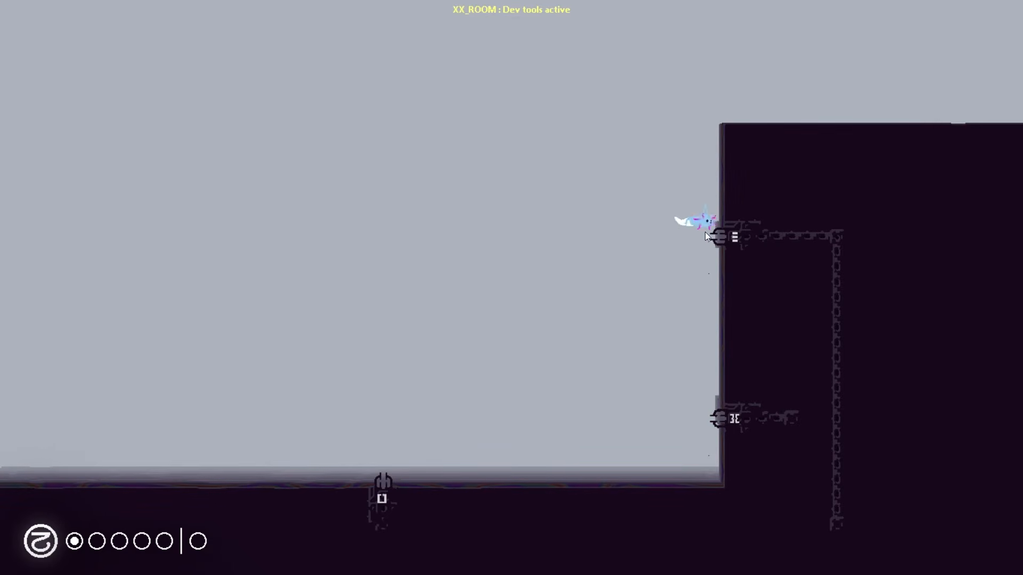
{"action": "key", "text": "v"}
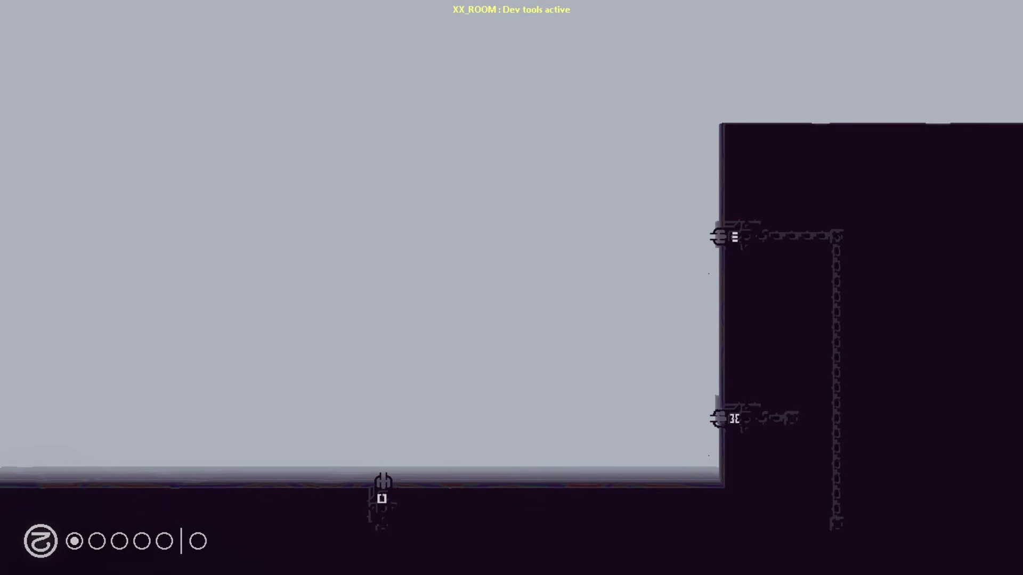
{"action": "key", "text": "Left"}
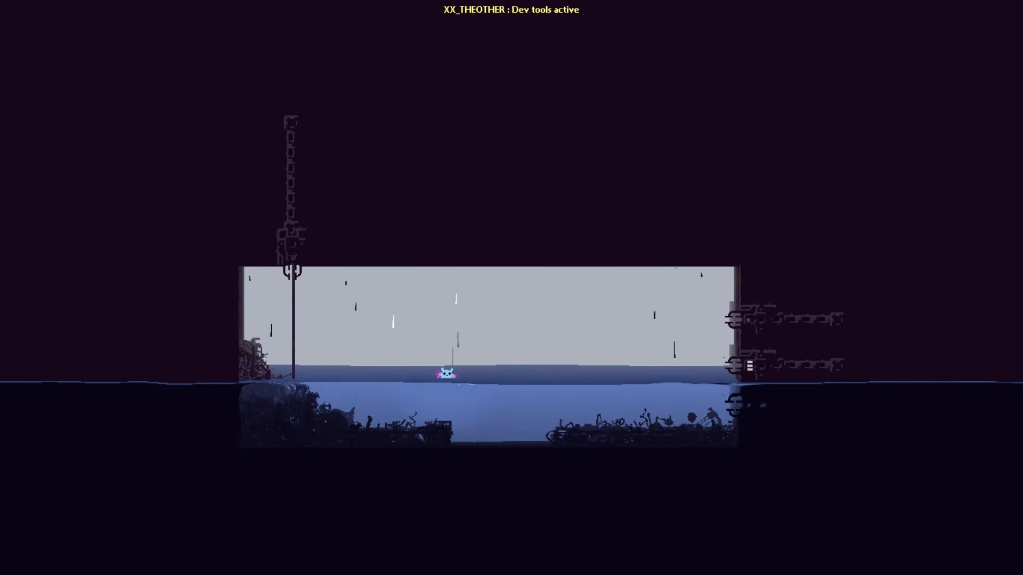
Swim and jump across both sides of XX_THEOTHER to test the flooded Rivulet variant, and leave the game
{"action": "key", "text": "Left"}
{"action": "key", "text": "Left"}
{"action": "key", "text": "z"}
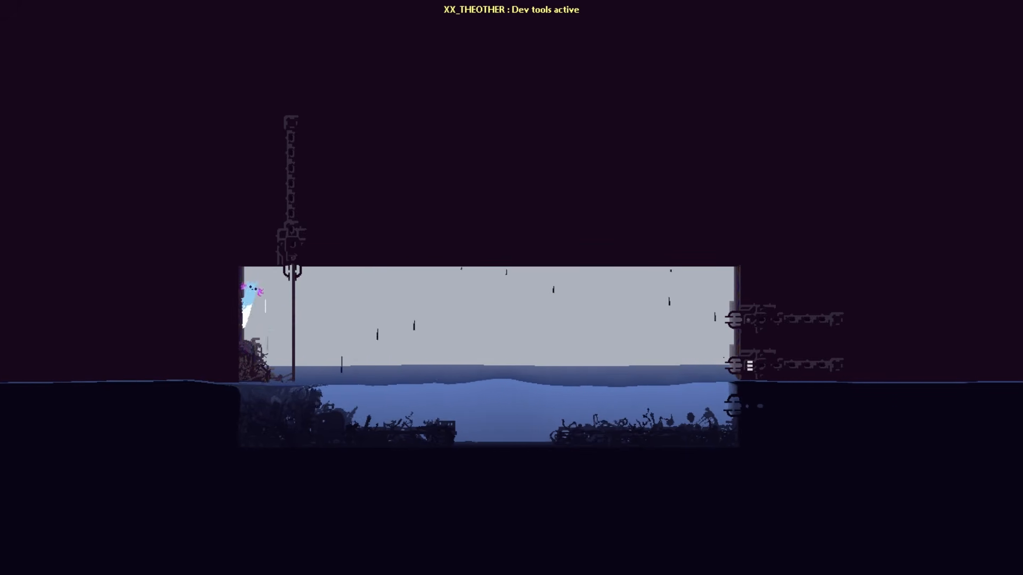
{"action": "key", "text": "Right"}
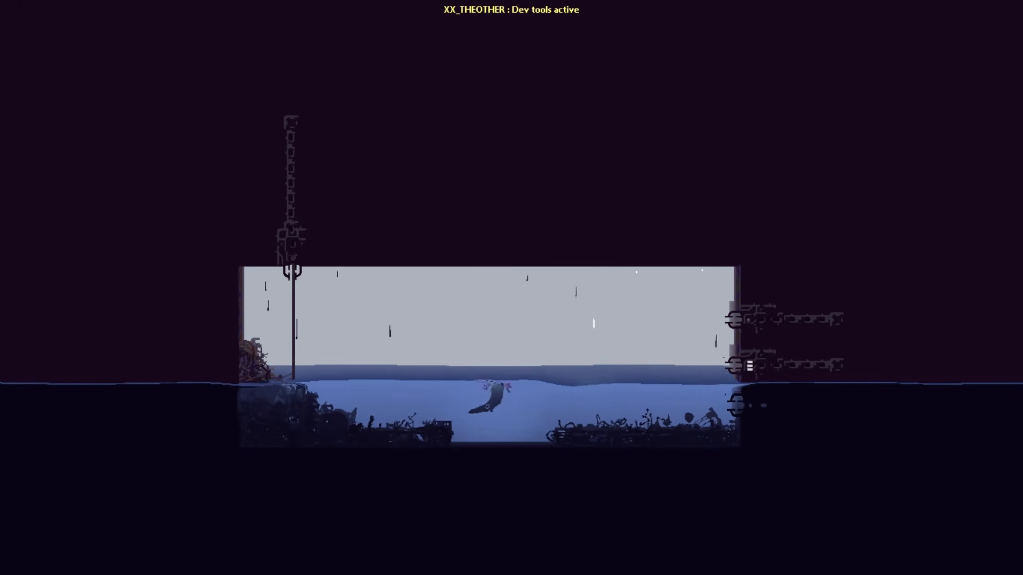
{"action": "key", "text": "Escape"}
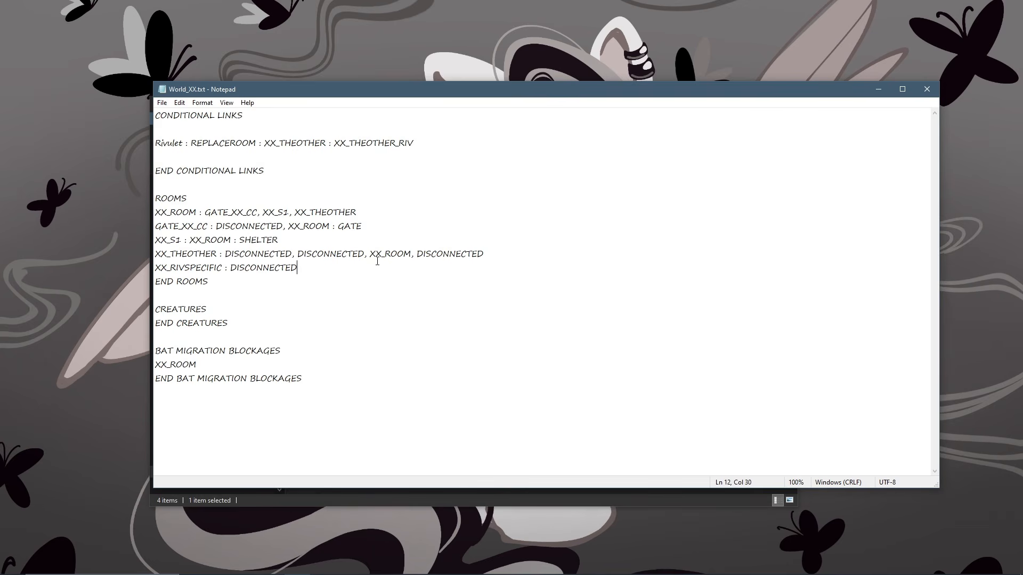
Highlight REPLACEROOM in the Rivulet conditional link, and close World_XX.txt along with the folder window behind it
{"action": "left_click_drag", "start_coordinate": [191, 143], "coordinate": [258, 145]}
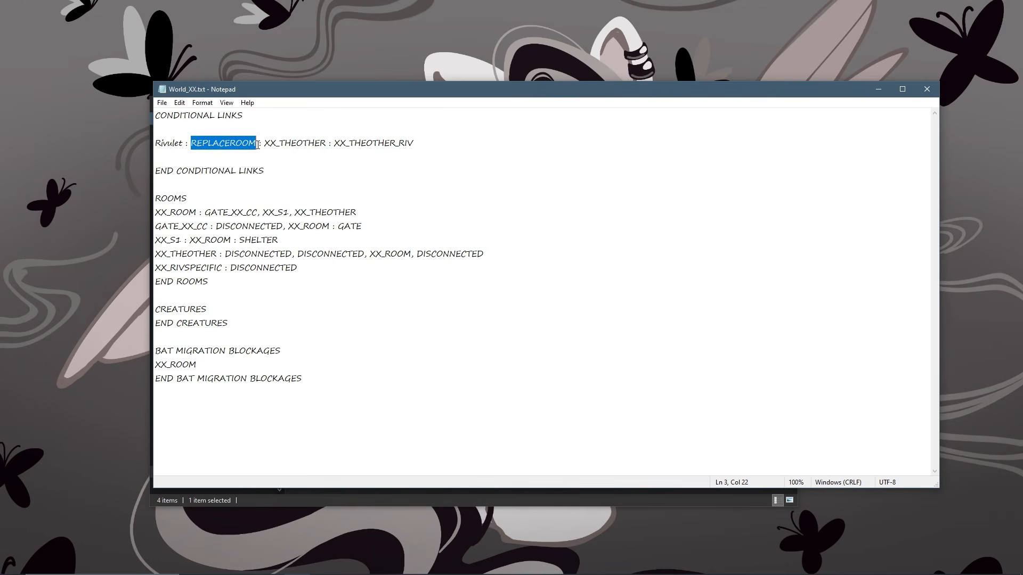
{"action": "left_click", "coordinate": [298, 153]}
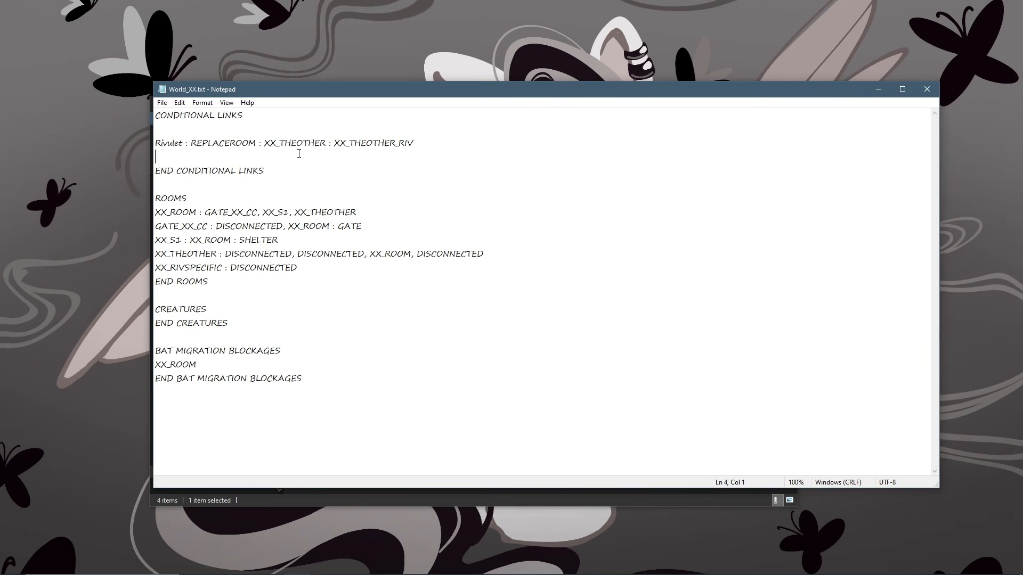
{"action": "key", "text": "alt+F4"}
{"action": "left_click", "coordinate": [417, 279]}
{"action": "left_click", "coordinate": [729, 103]}
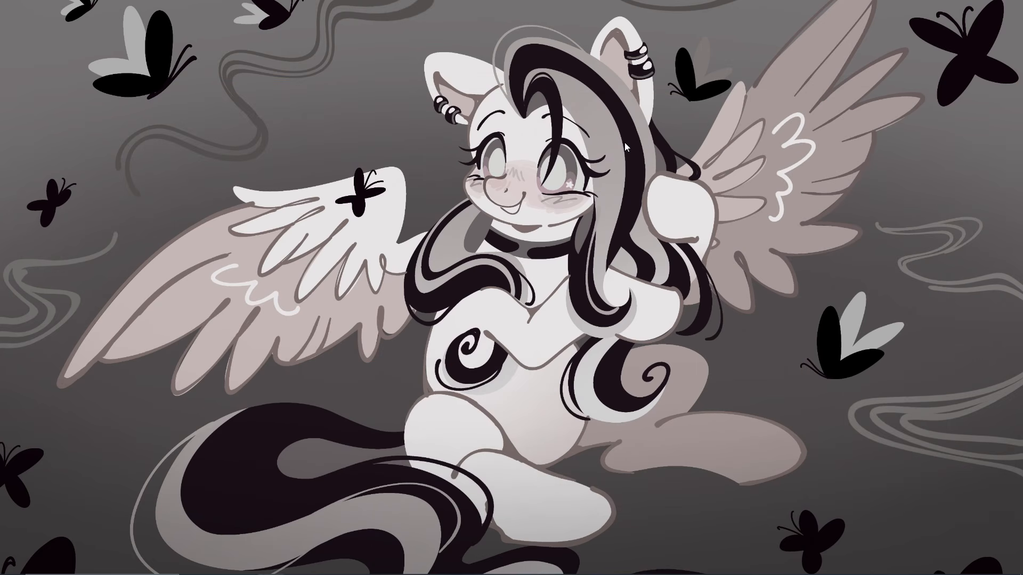